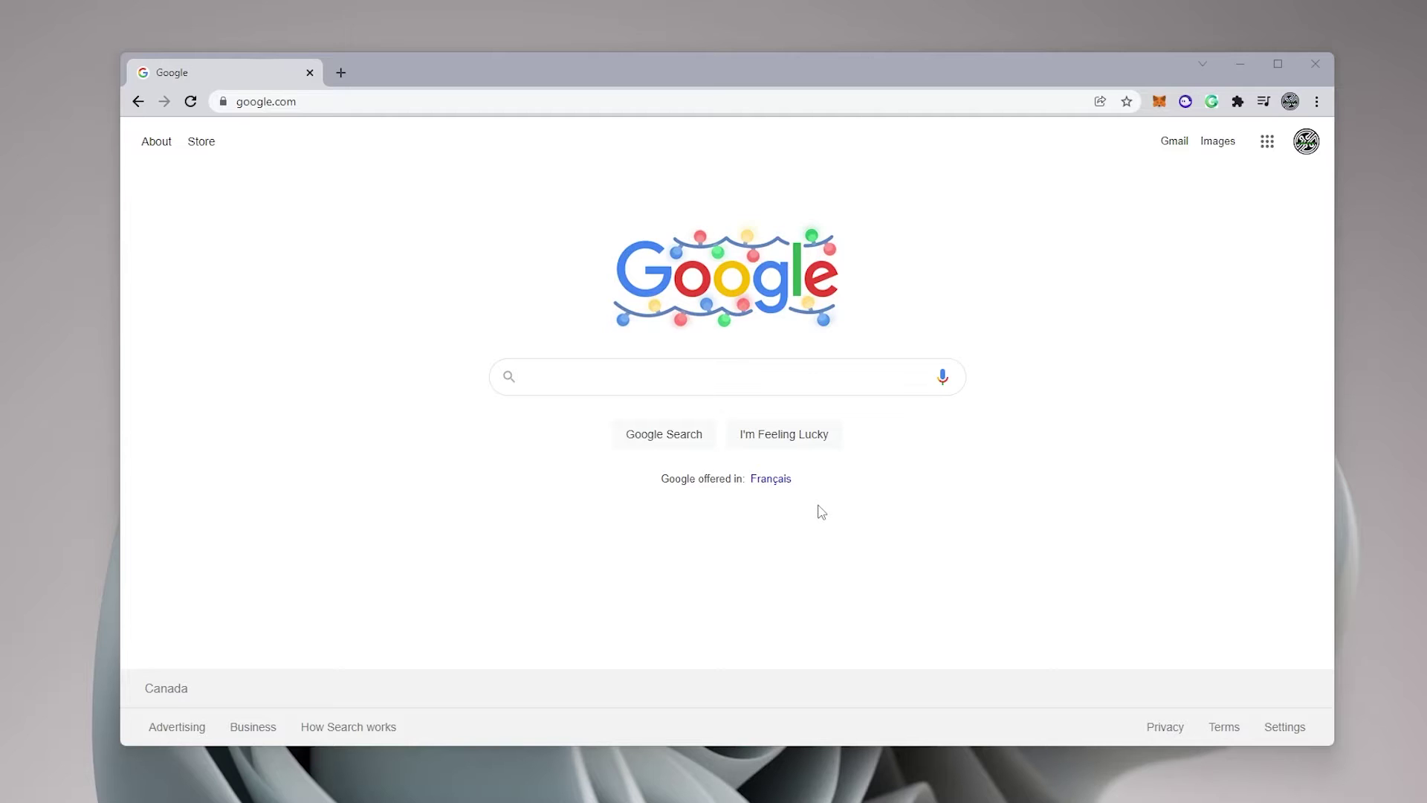
Search Google for 'solflare' and open the official solflare.com result
text(solflare)
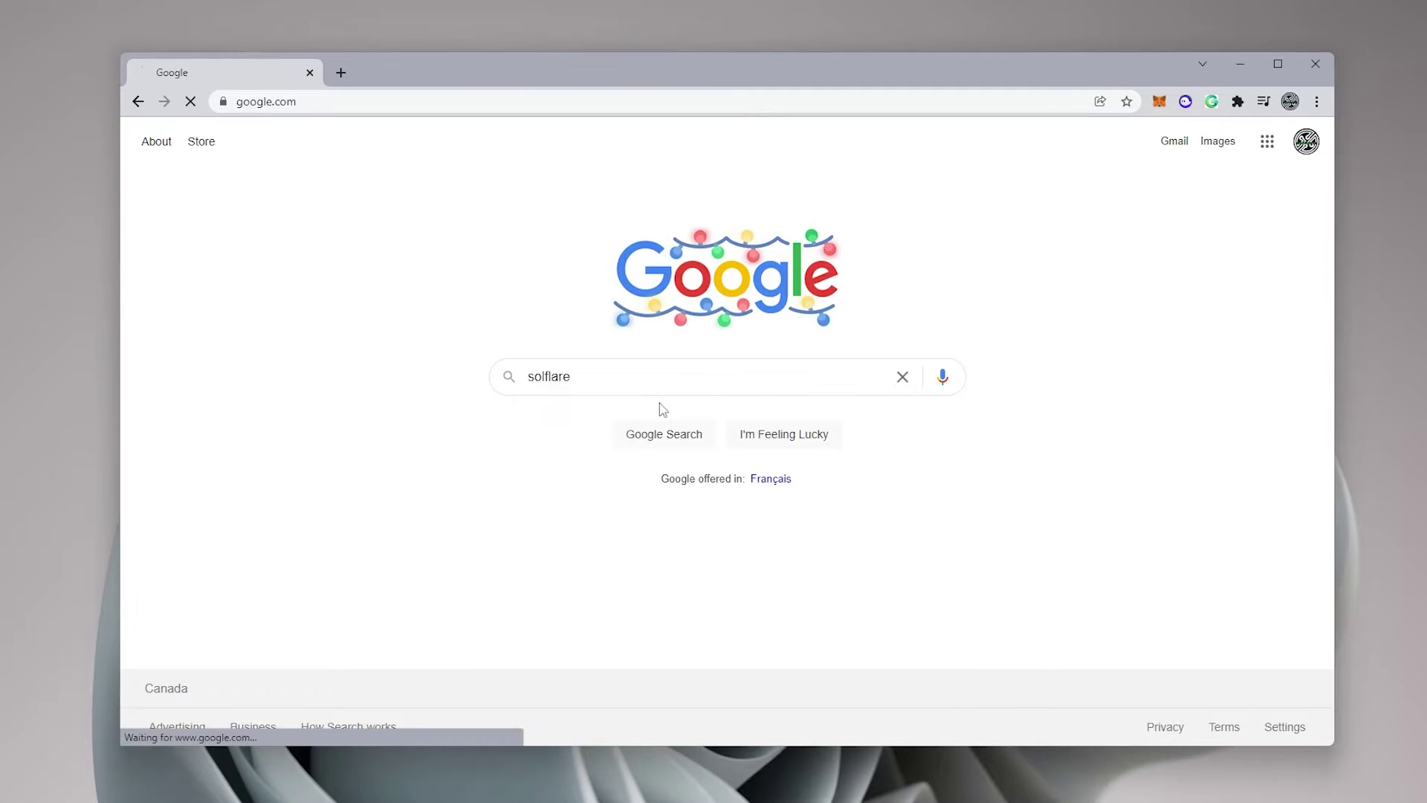
key(Return)
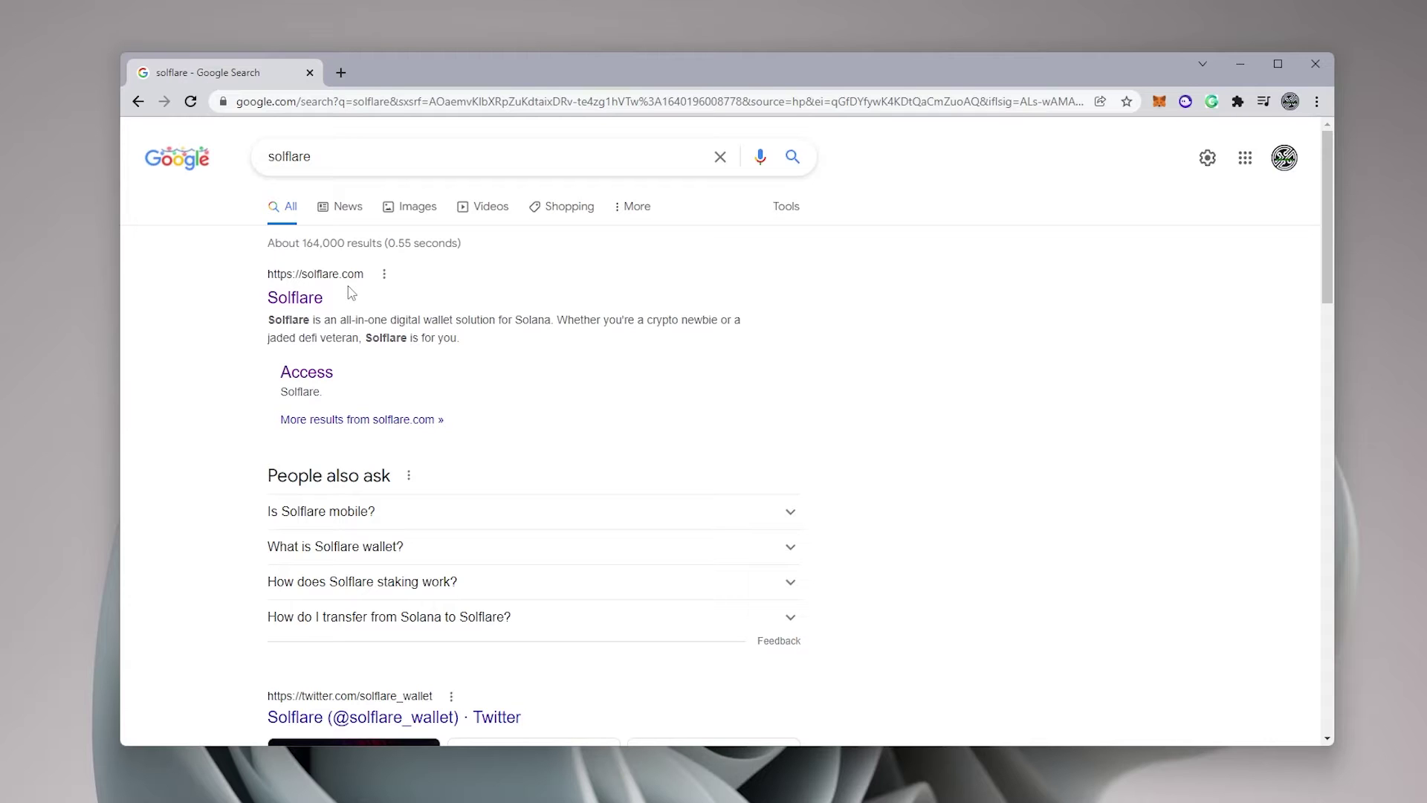
click(299, 301)
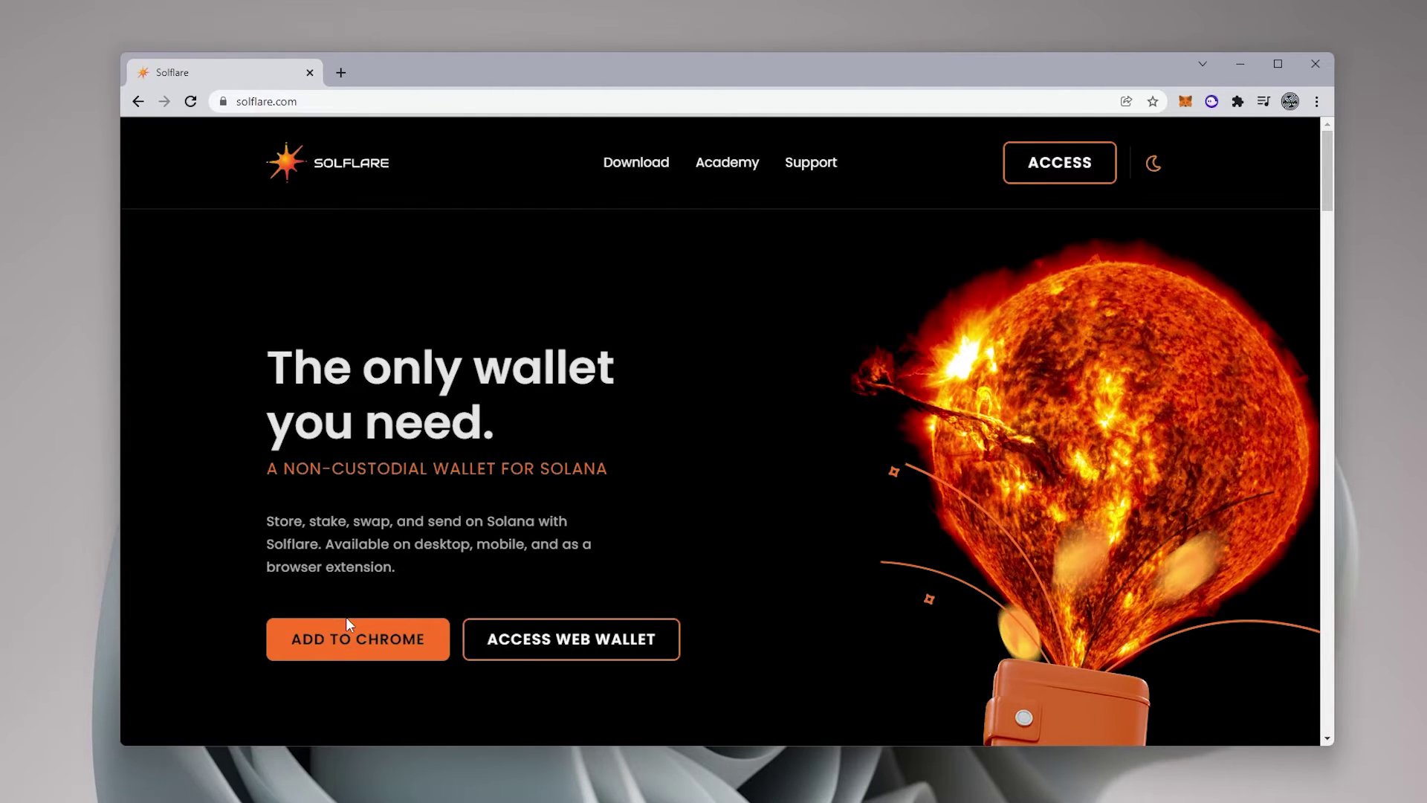
Add the Solflare Wallet extension to Chrome from the Web Store and launch it from the toolbar
click(346, 640)
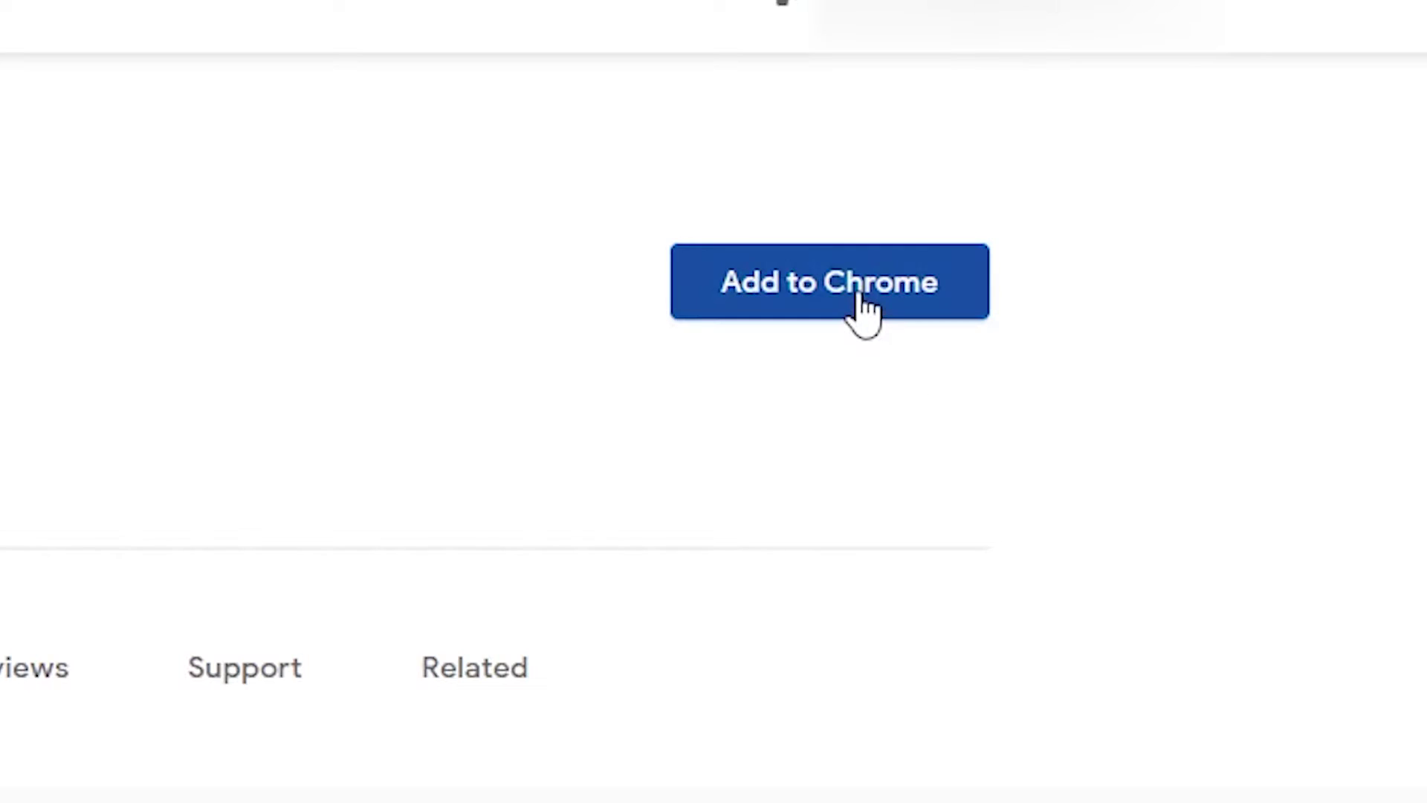
click(854, 297)
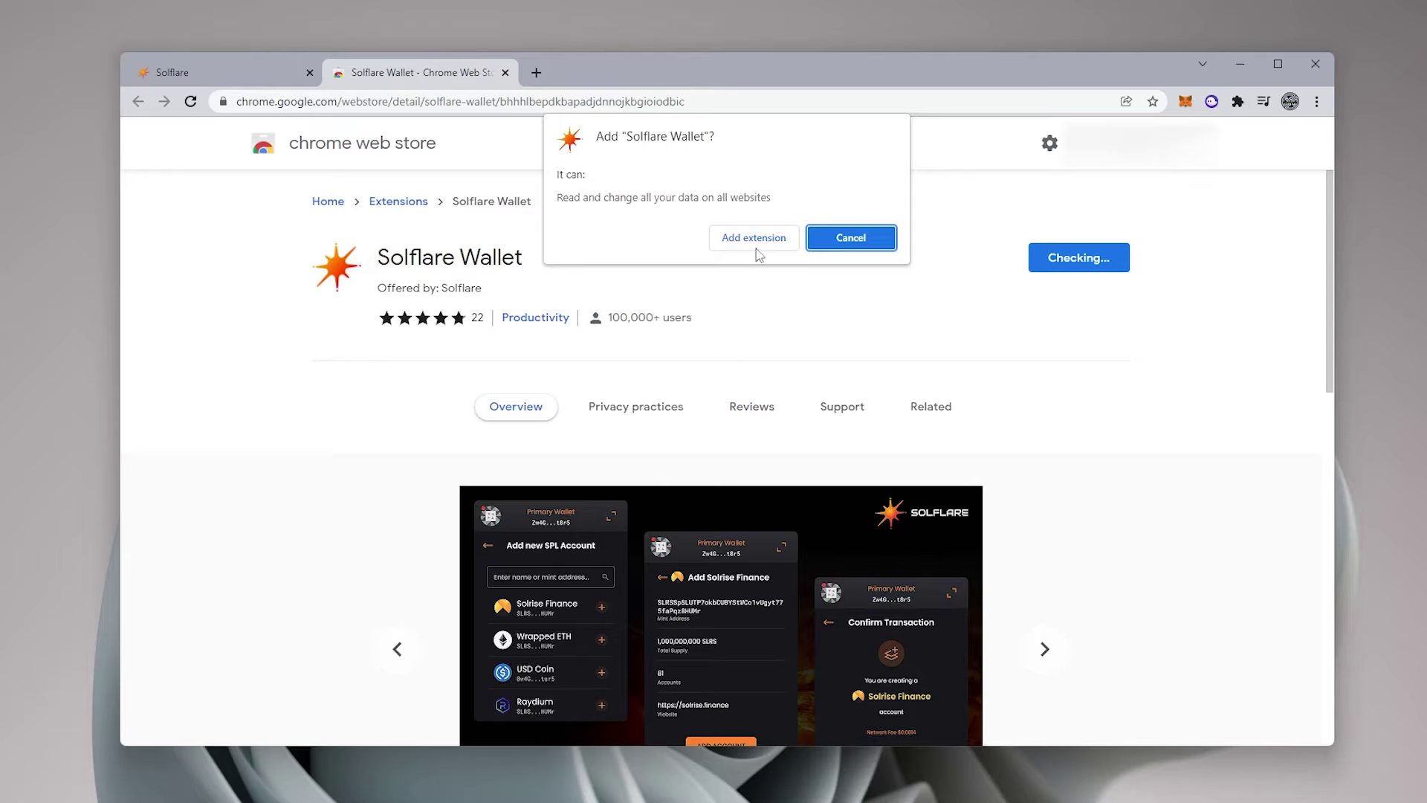
click(754, 242)
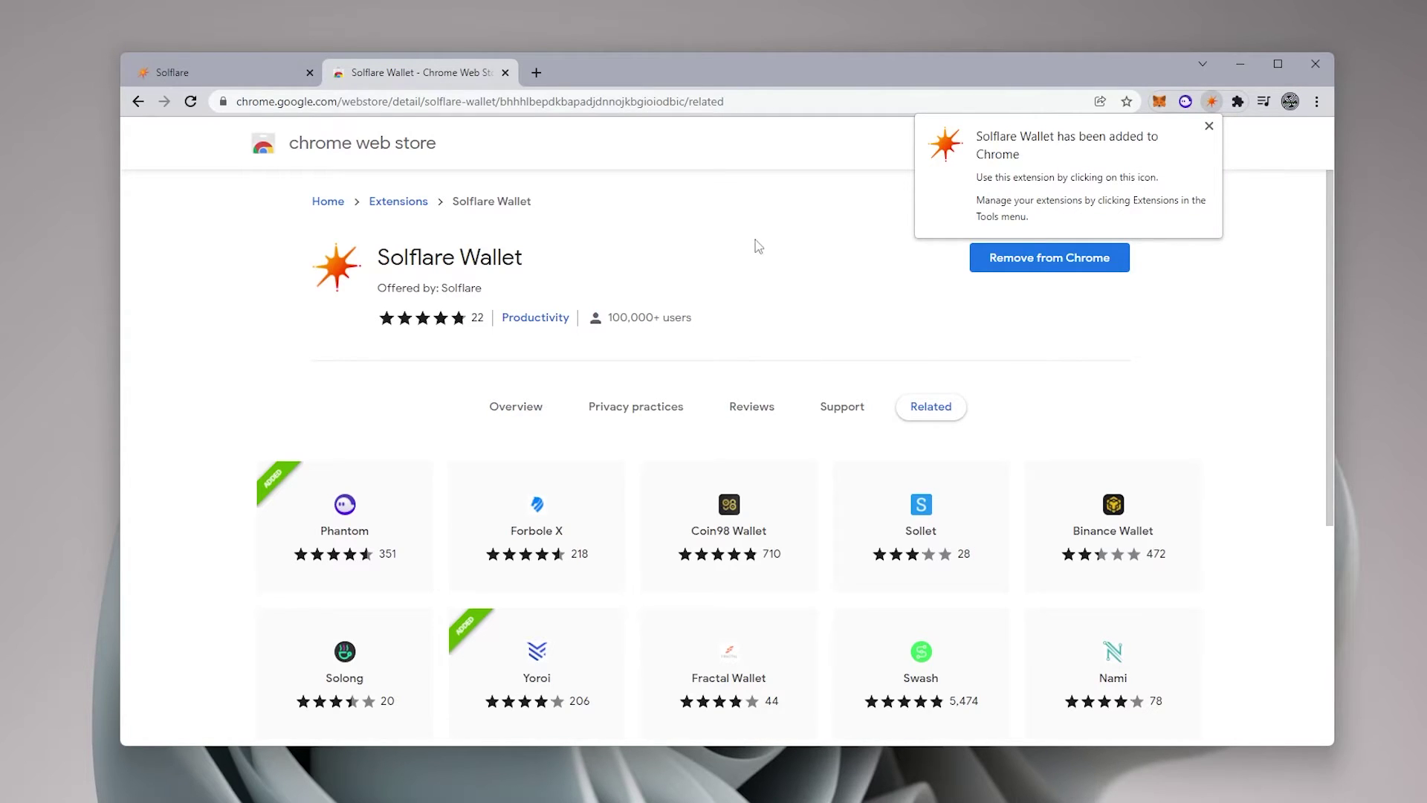
click(1212, 101)
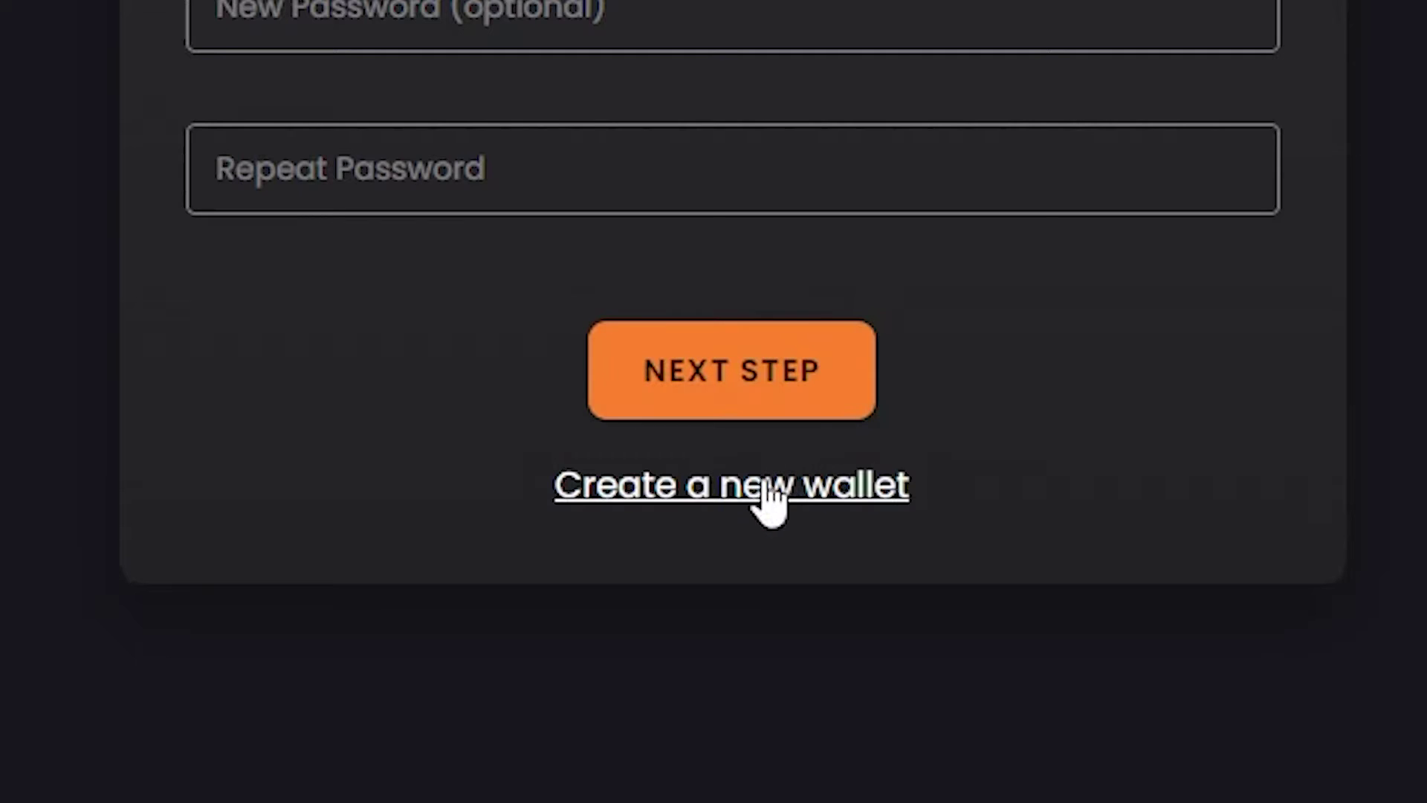
Choose 'Create a new wallet', enter and repeat the wallet password, and continue to the recovery phrase
click(760, 491)
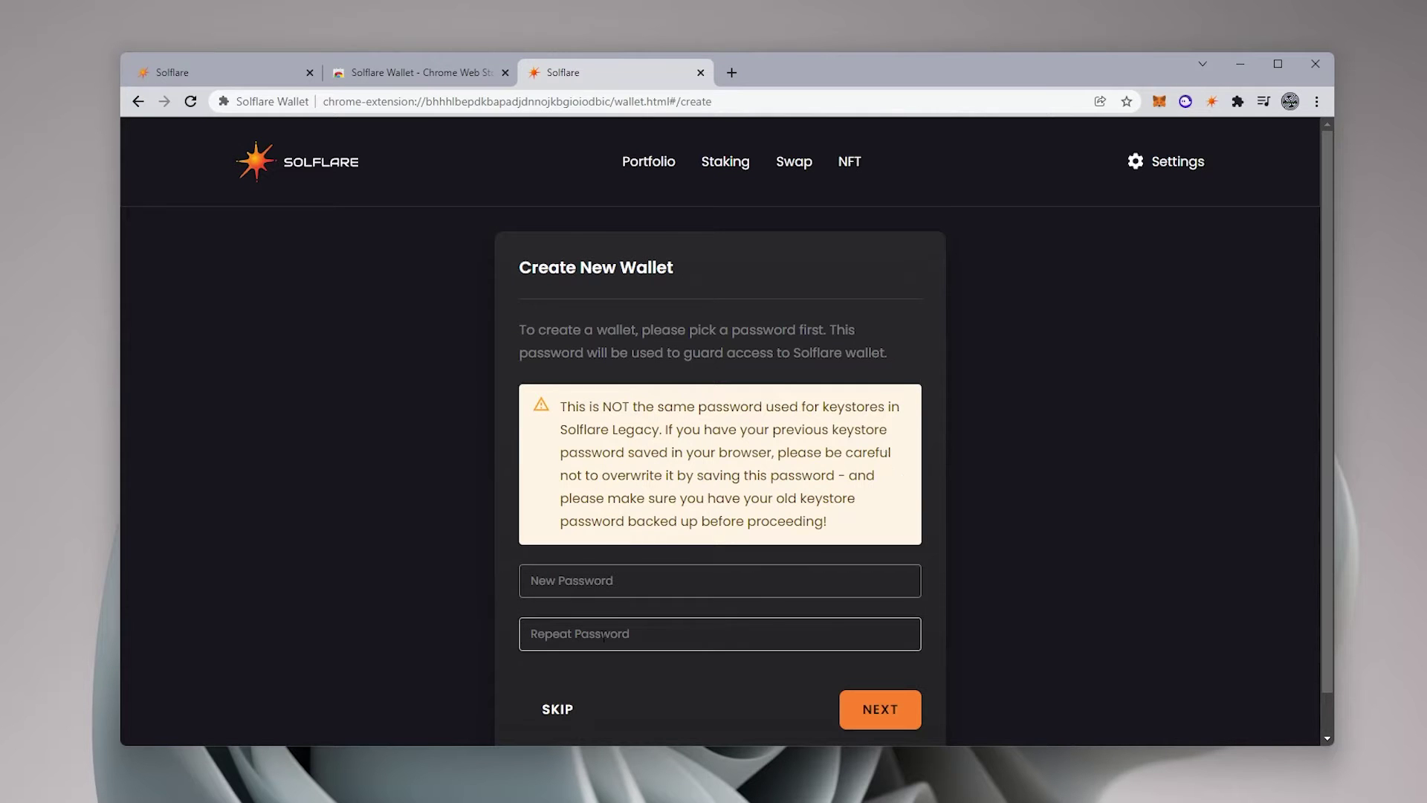
click(557, 582)
text(•••••••)
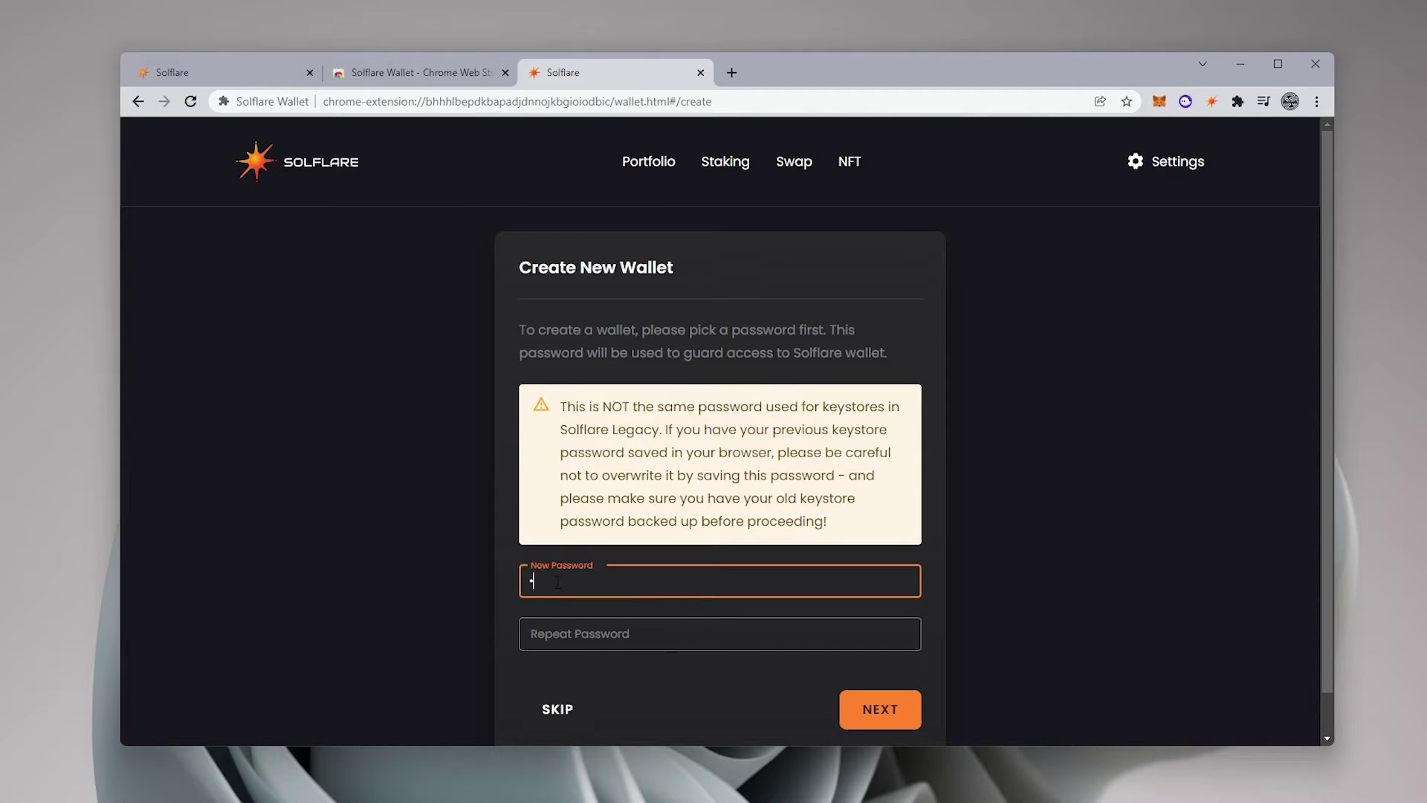
key(Tab)
key(ctrl+v)
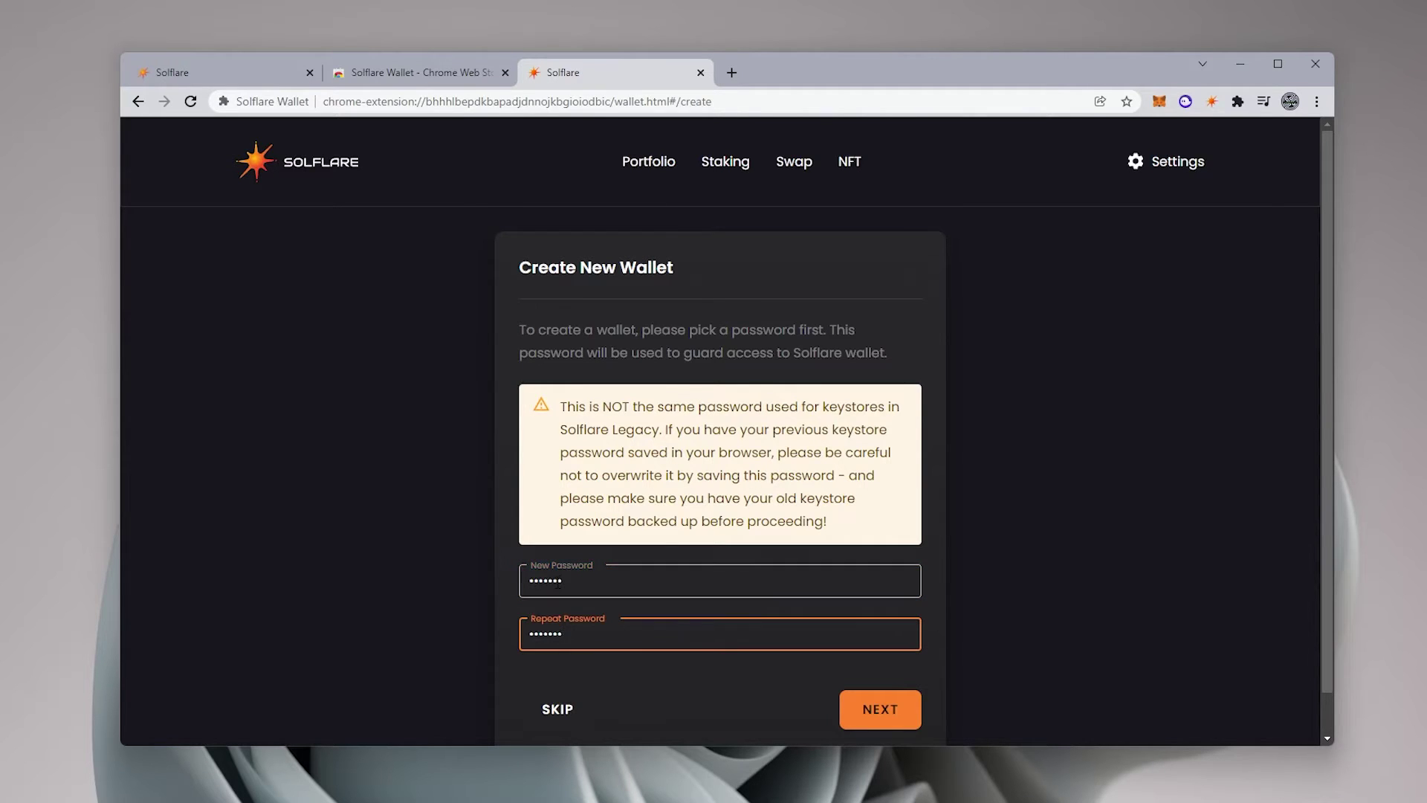
click(907, 714)
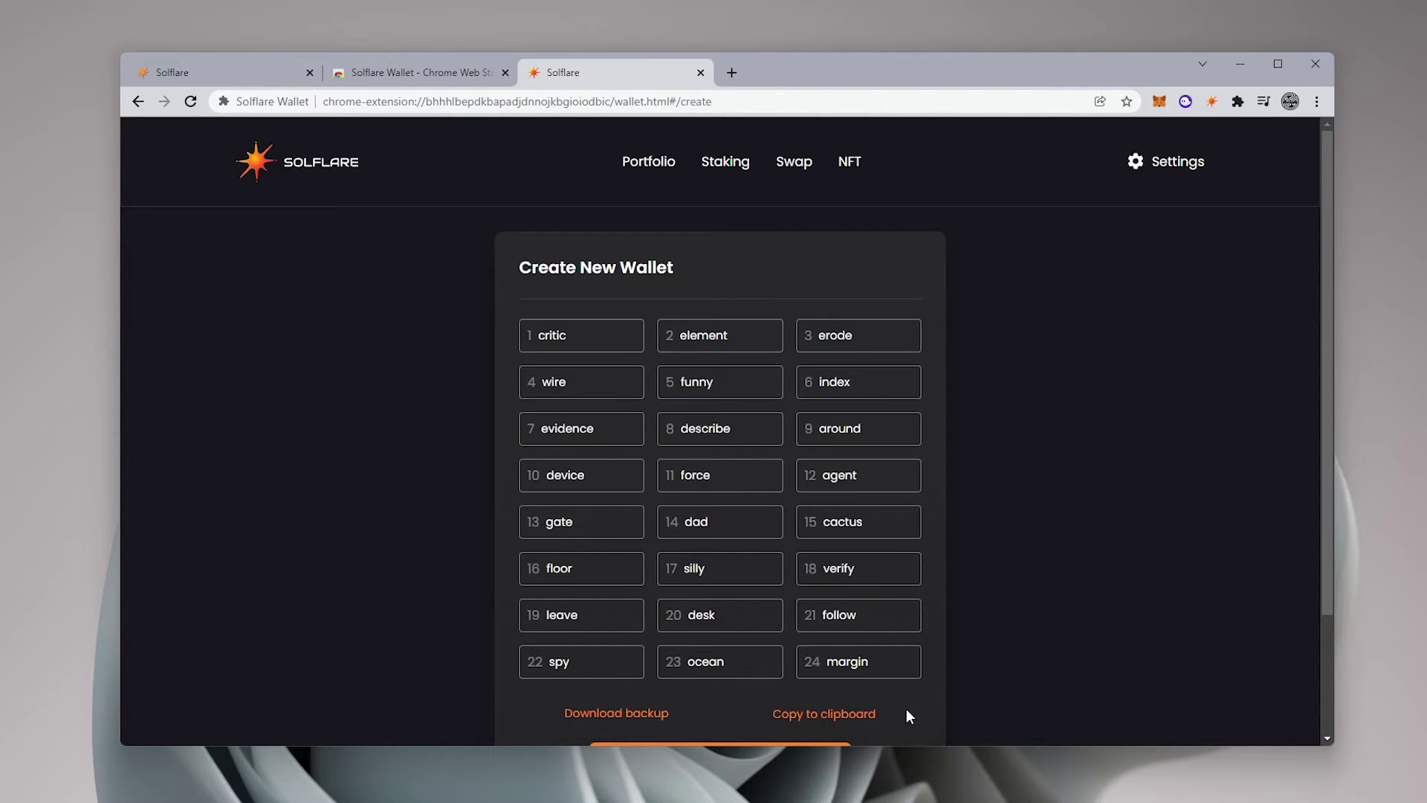
Copy the 24-word recovery phrase to the clipboard and capture a screenshot of the phrase grid
click(835, 718)
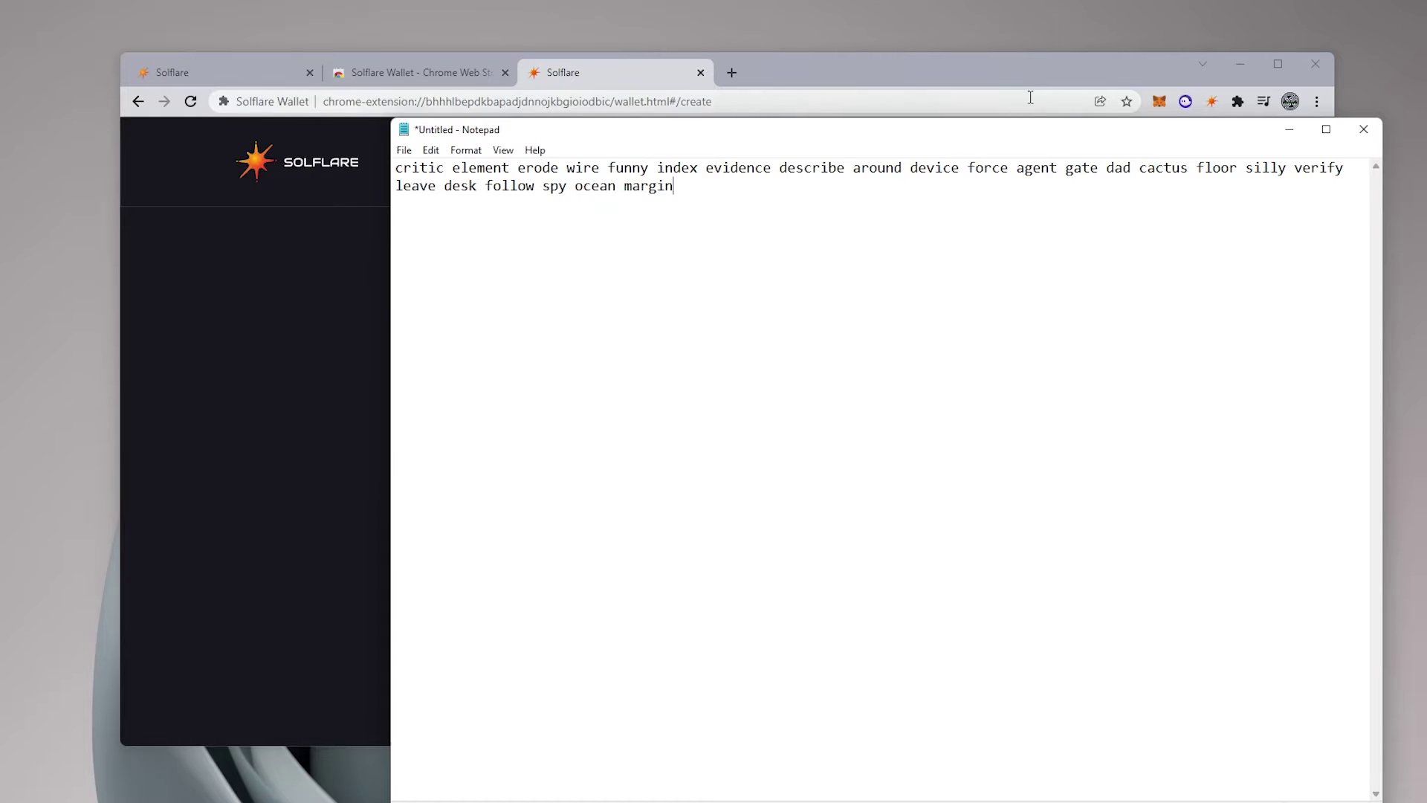
click(1026, 74)
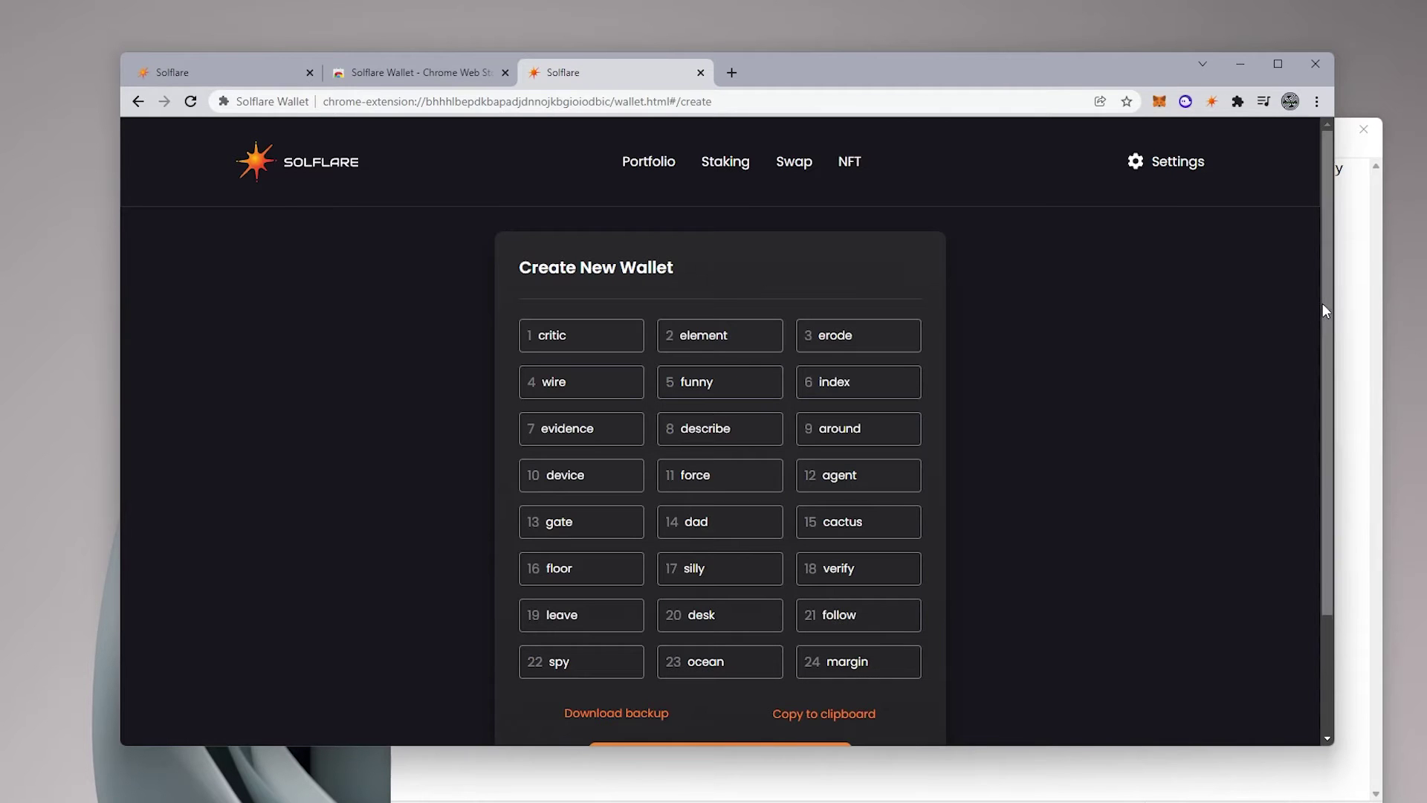
drag(1323, 303, 1323, 356)
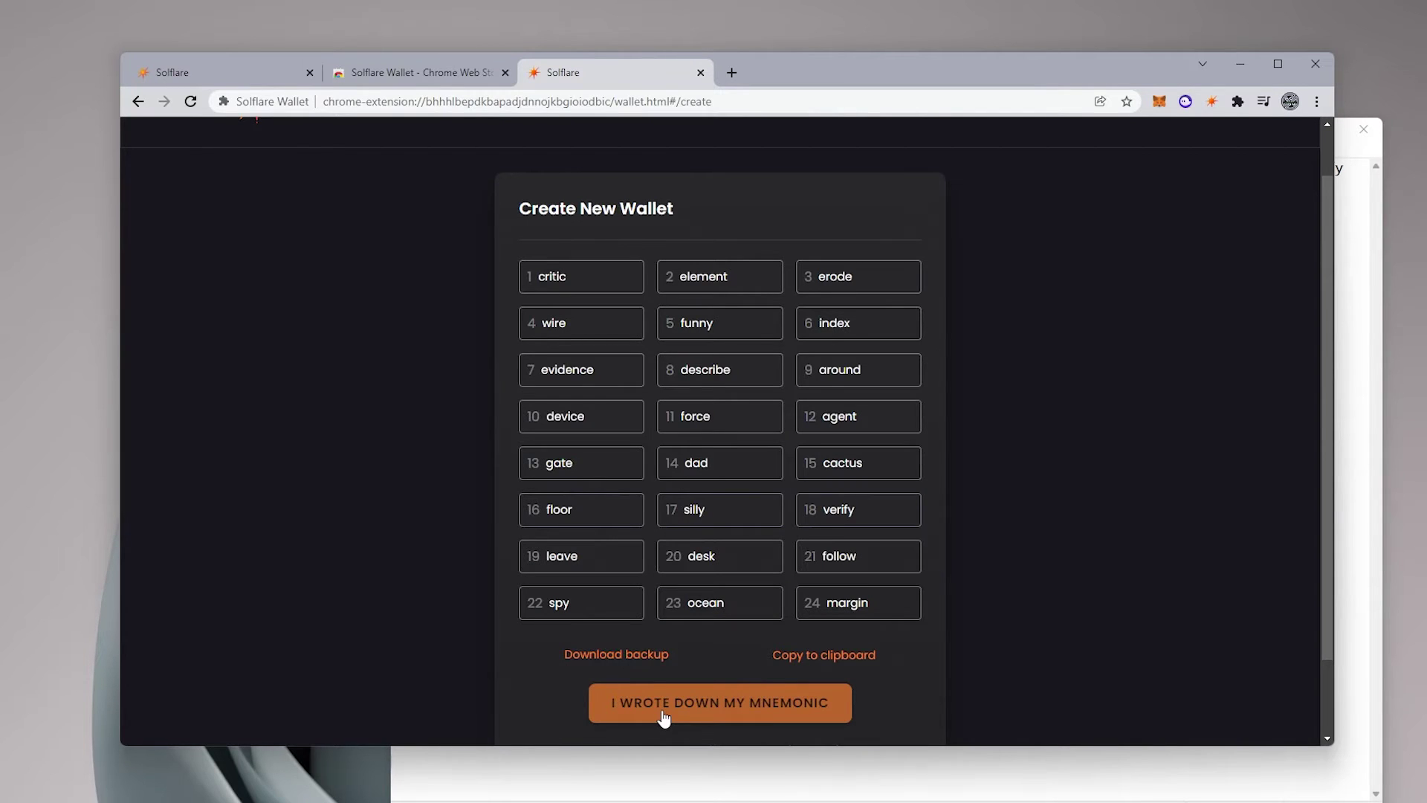
key(Print)
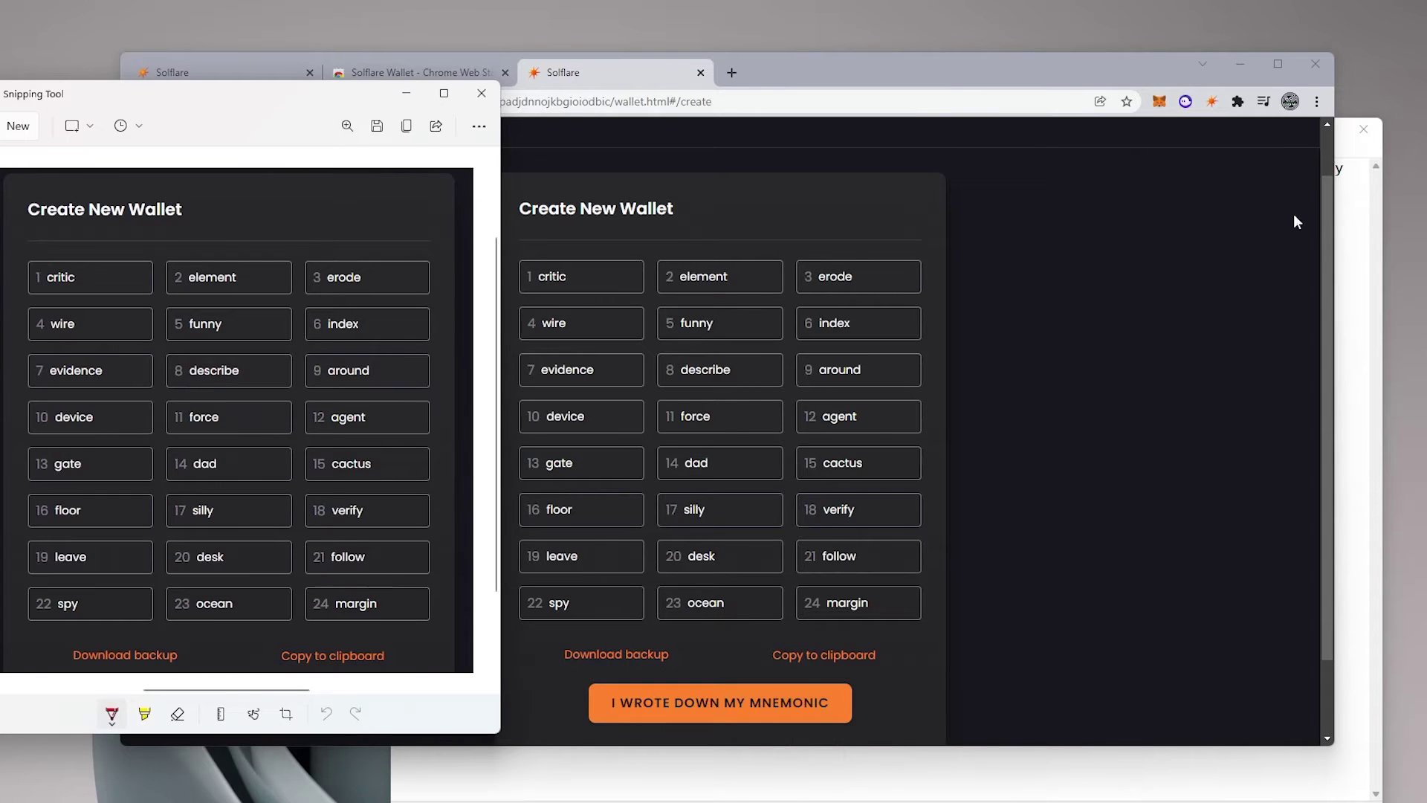
Check the Notepad copy of the phrase, then confirm it is saved to begin phrase verification
click(1357, 245)
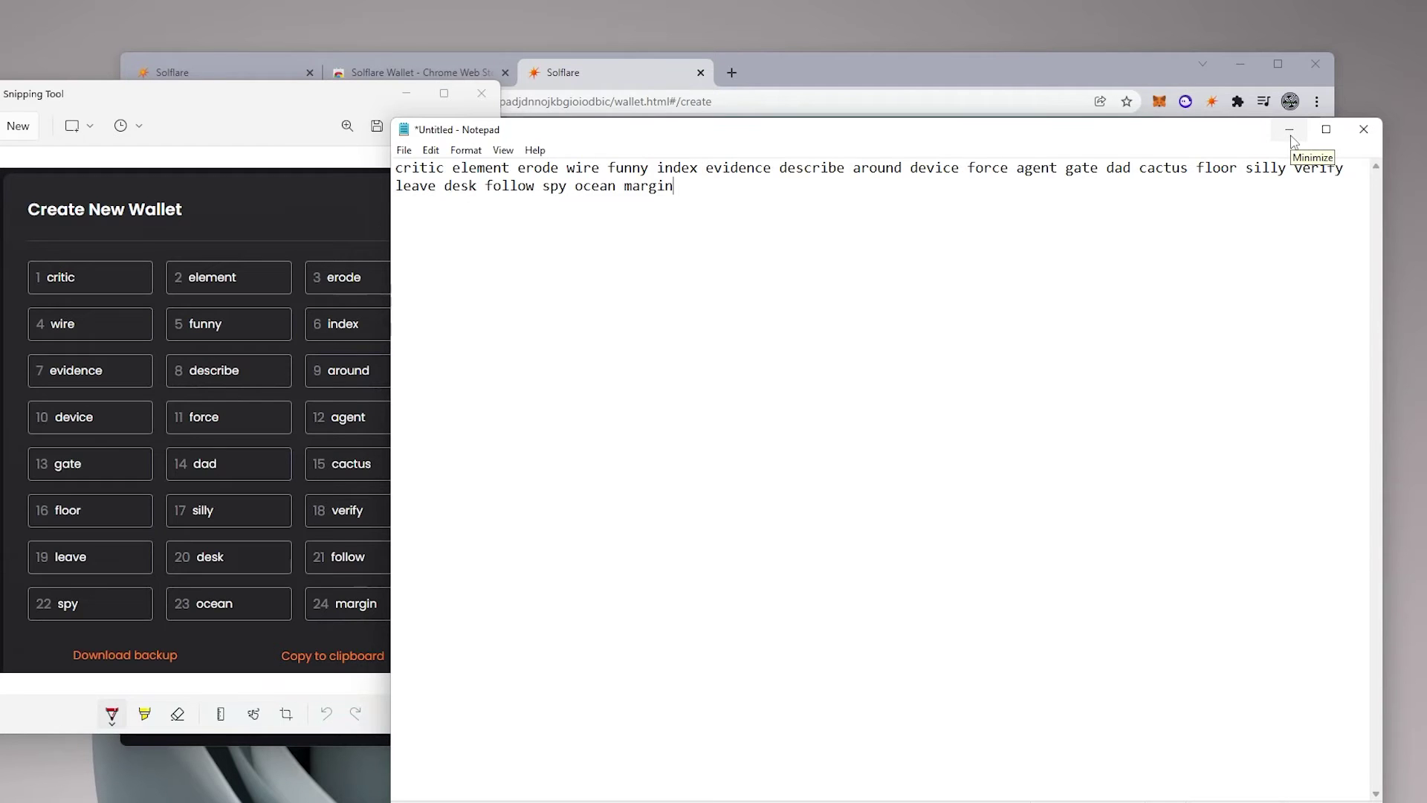
click(605, 77)
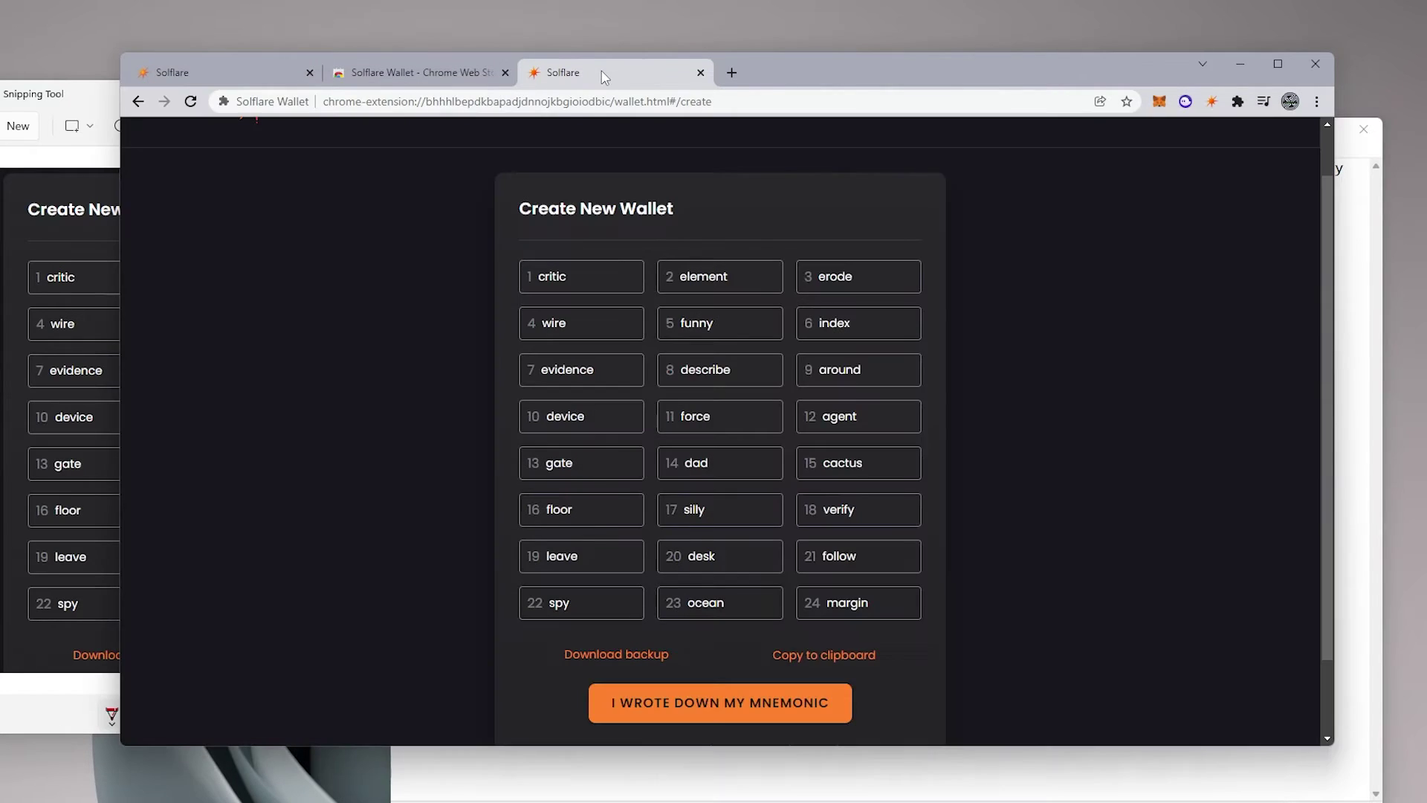
click(740, 710)
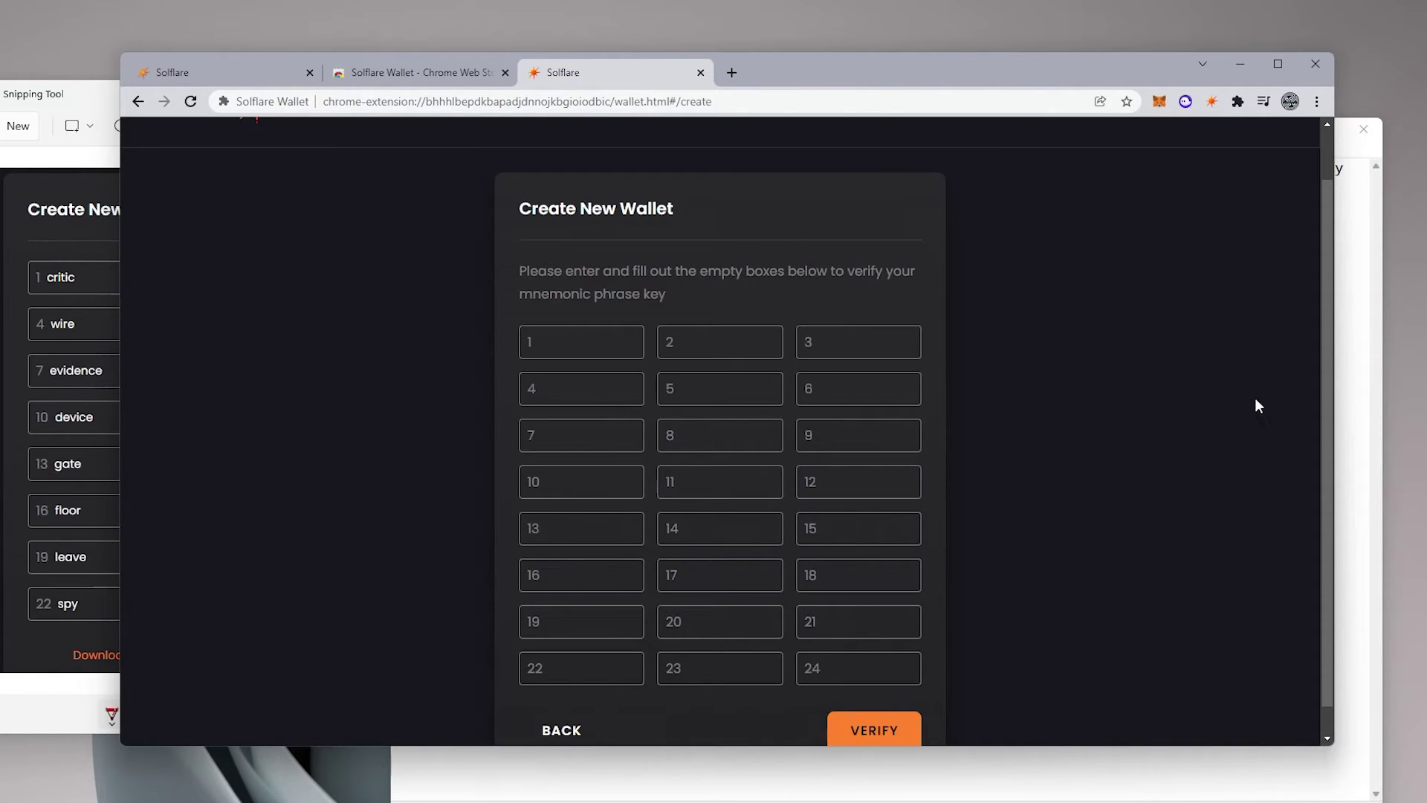
Copy the word 'critic' from Notepad into its verification box, with wallet and Notepad side by side
click(1355, 370)
double_click(431, 168)
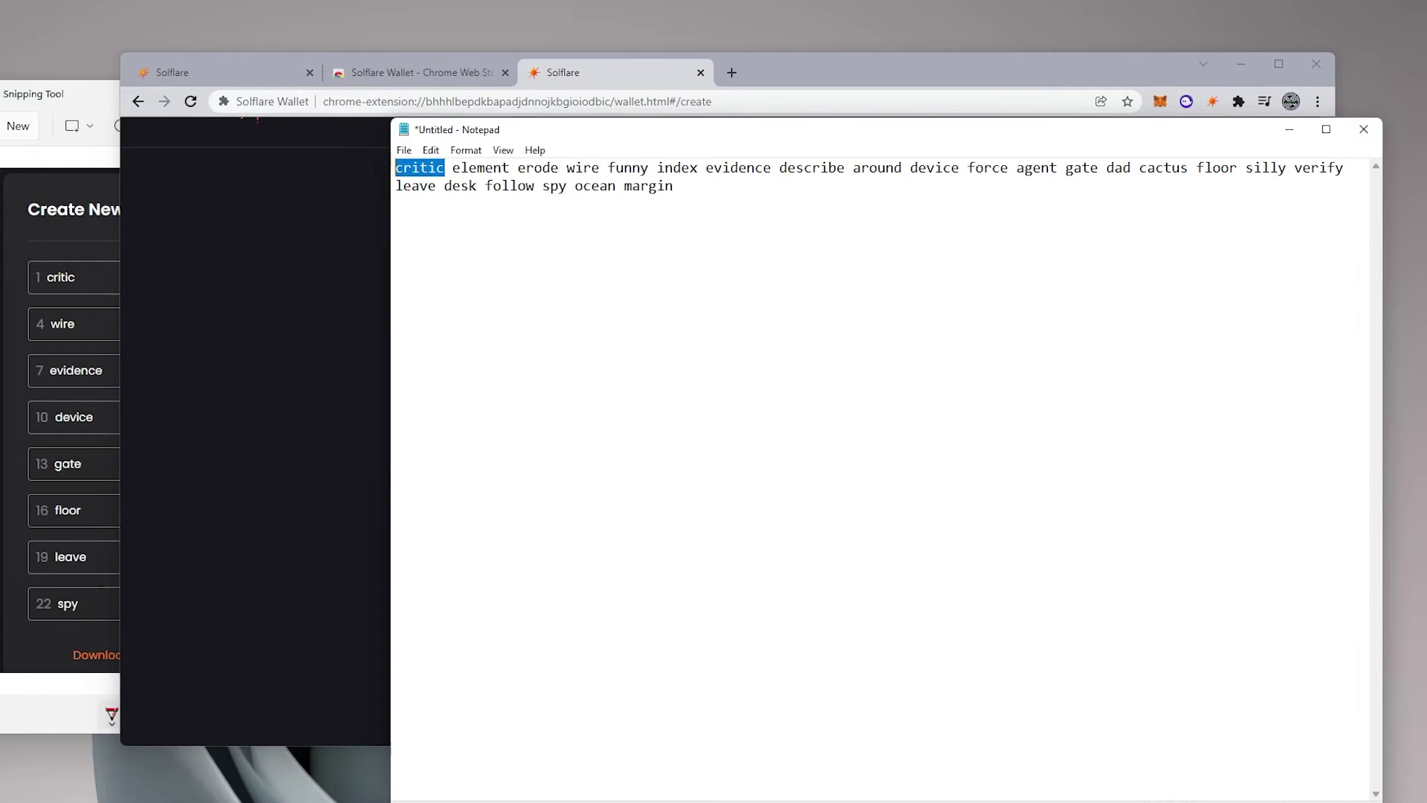
key(ctrl+c)
click(573, 341)
key(ctrl+v)
drag(391, 446, 887, 446)
drag(1335, 372, 886, 372)
click(495, 434)
key(ctrl+v)
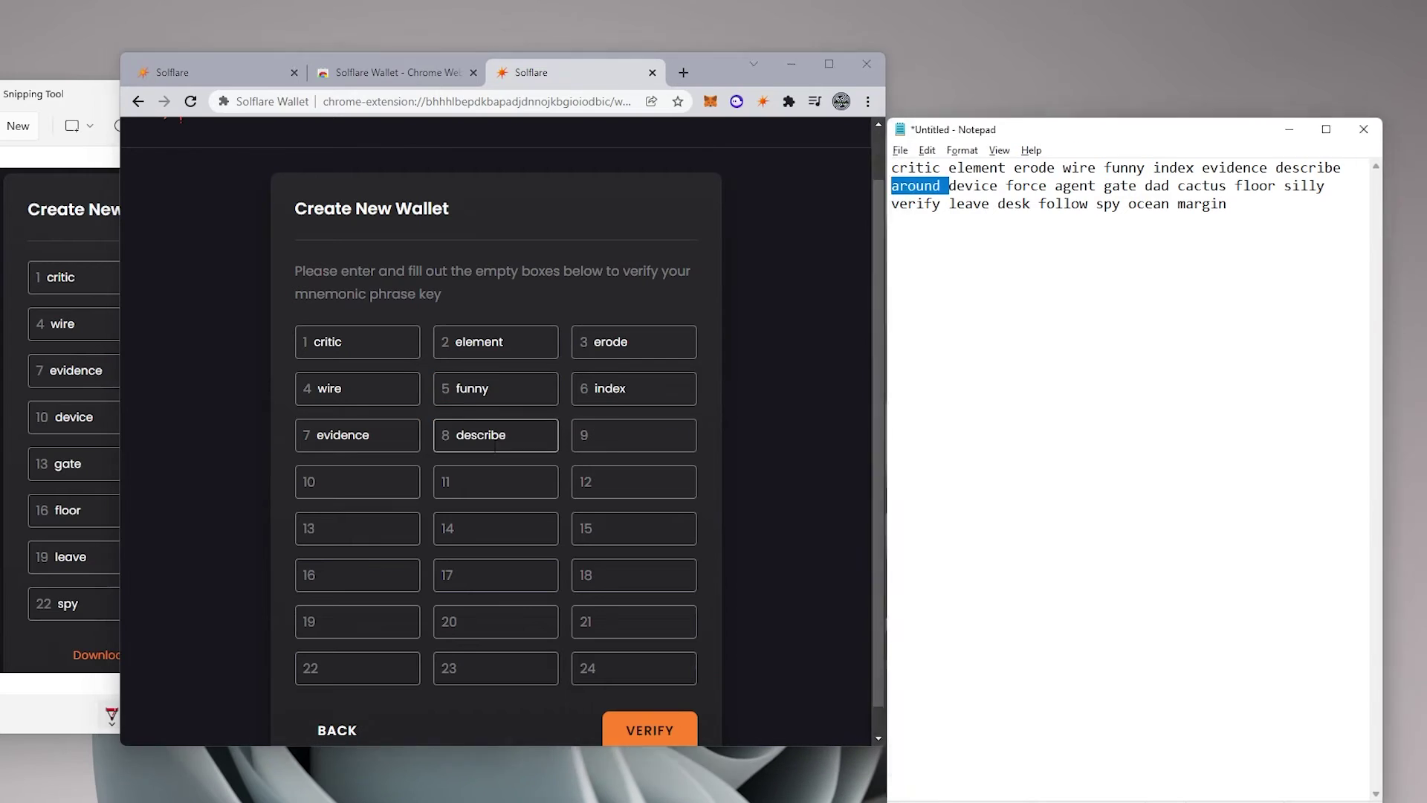
double_click(919, 186)
key(ctrl+c)
click(633, 435)
key(ctrl+v)
click(357, 528)
key(ctrl+v)
click(357, 575)
double_click(1148, 203)
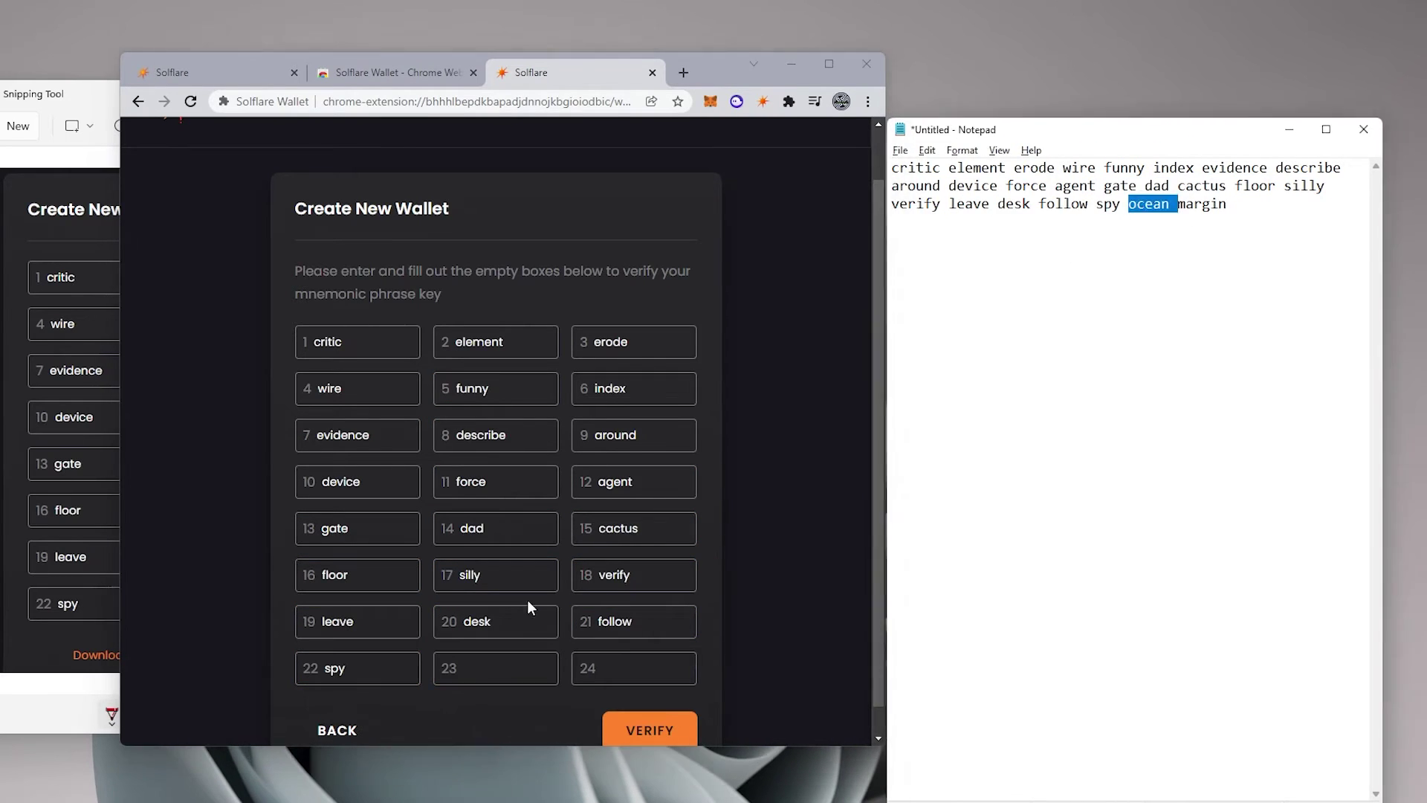
key(ctrl+c)
click(496, 668)
key(ctrl+v)
double_click(1202, 204)
key(ctrl+c)
click(633, 668)
key(ctrl+v)
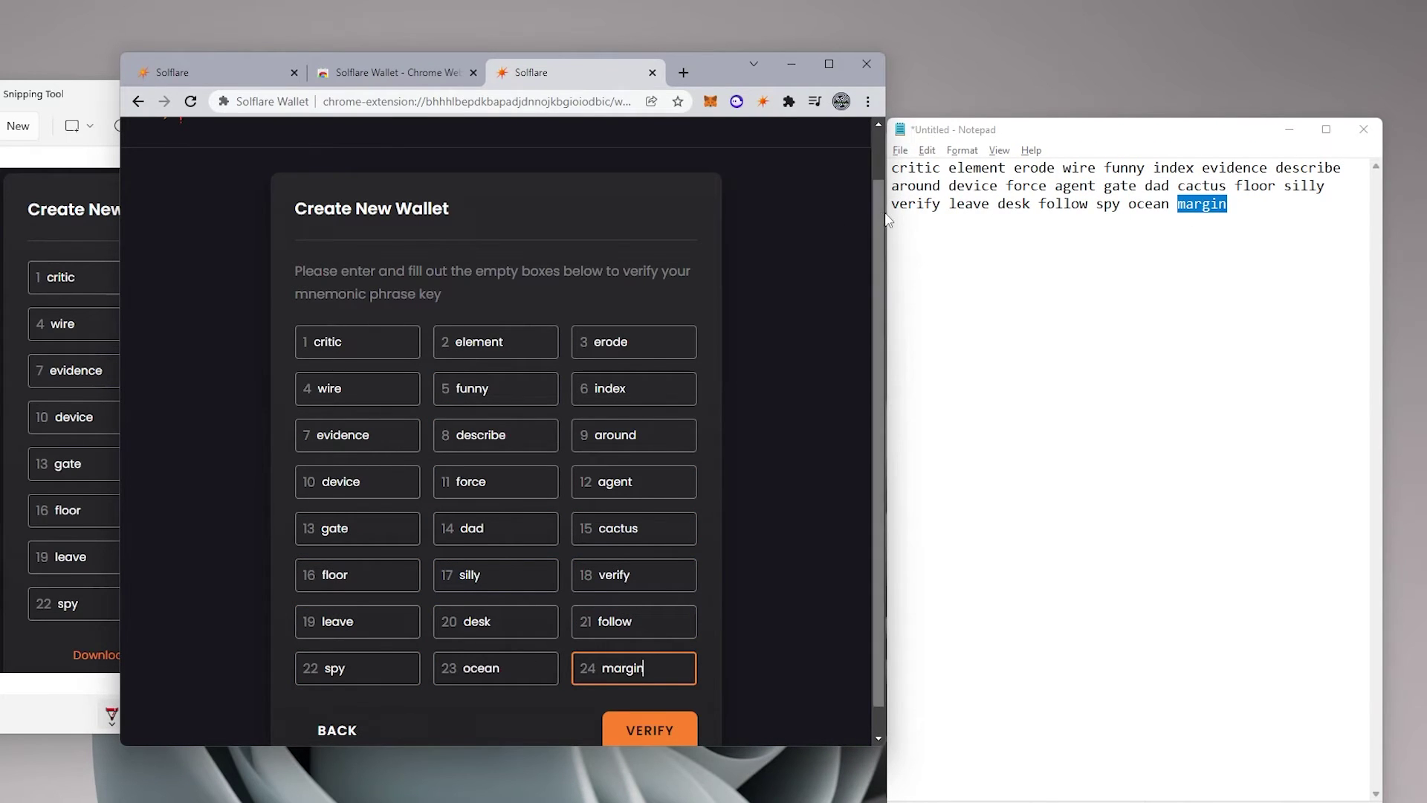
Widen the wallet window again, clear the Notepad selection and minimize Notepad
drag(885, 208, 1145, 202)
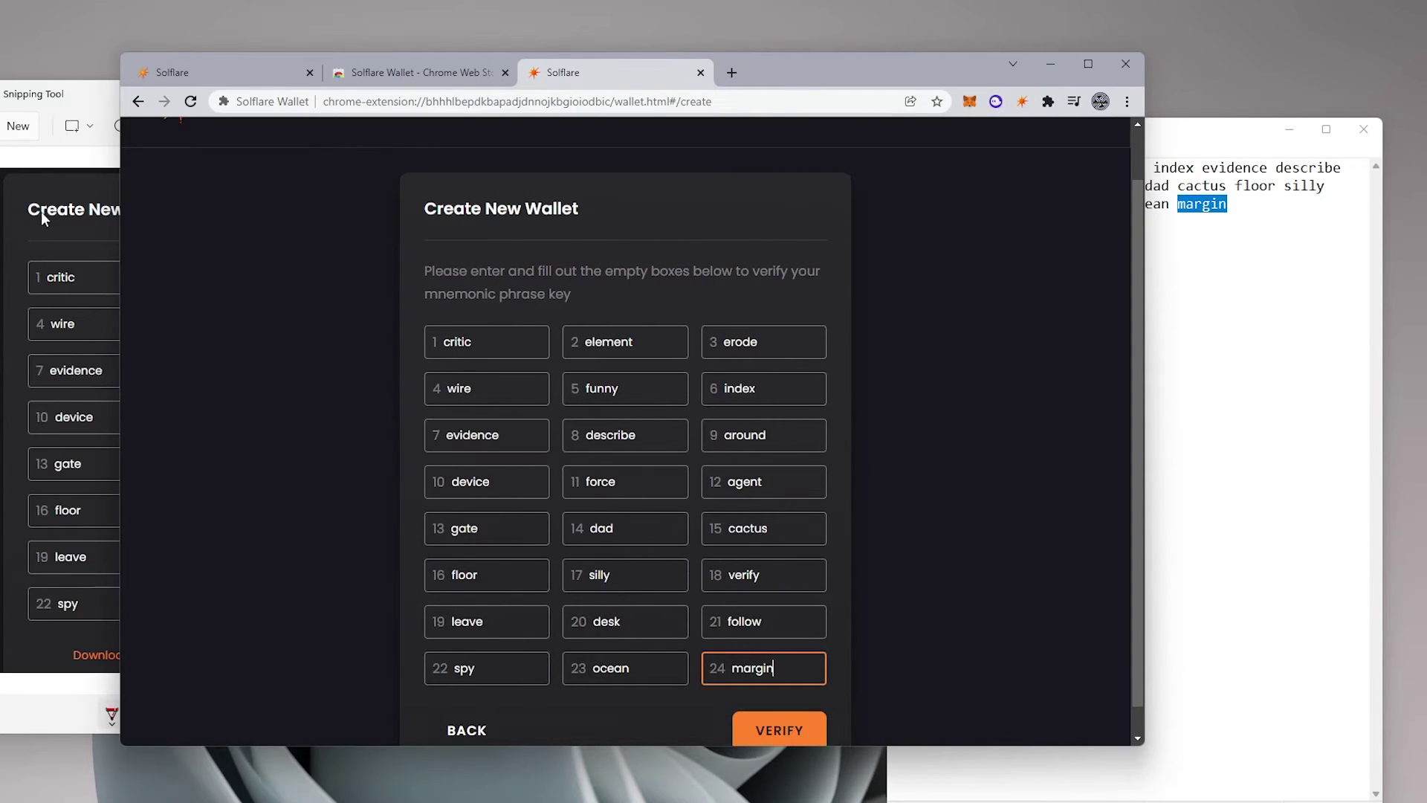
click(17, 214)
click(418, 98)
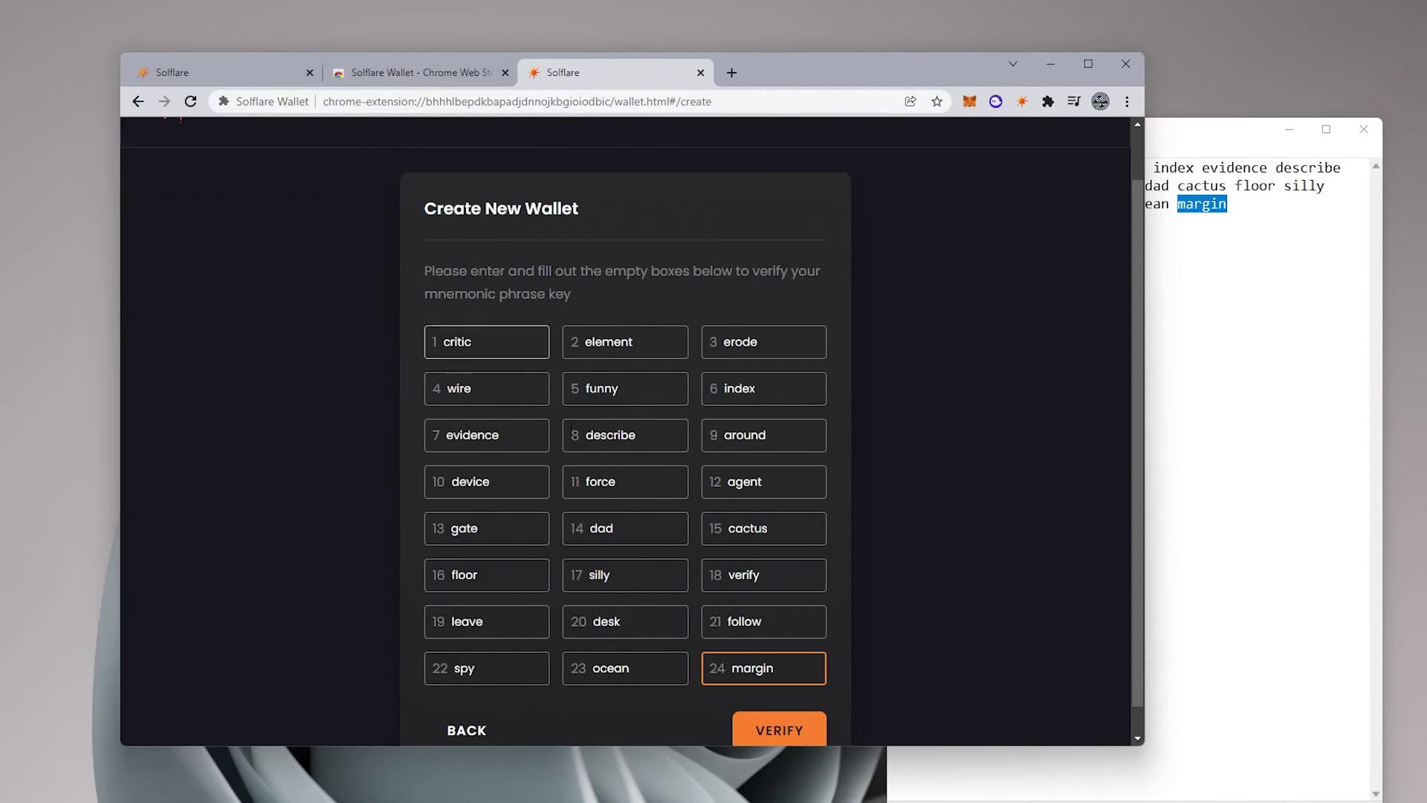
click(1157, 511)
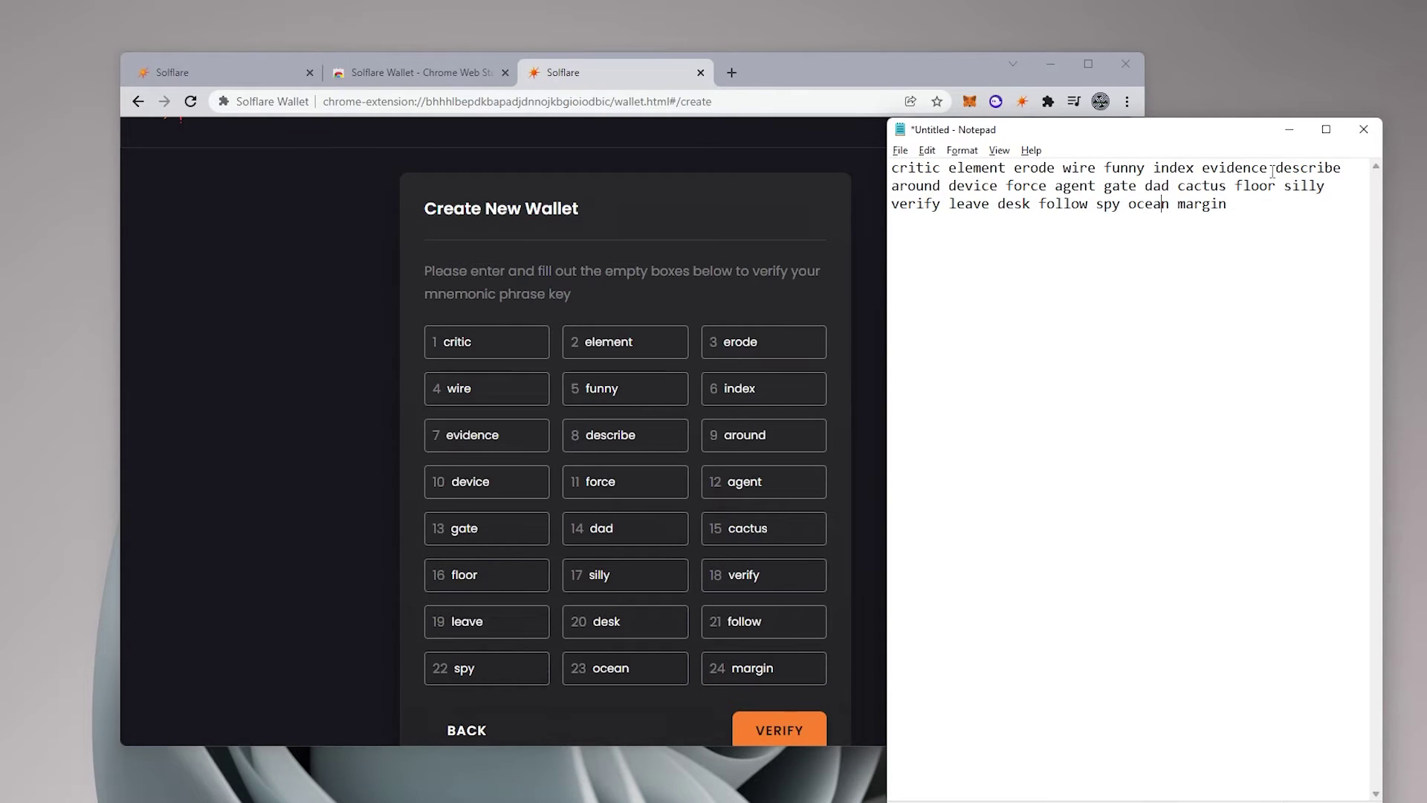
click(1290, 130)
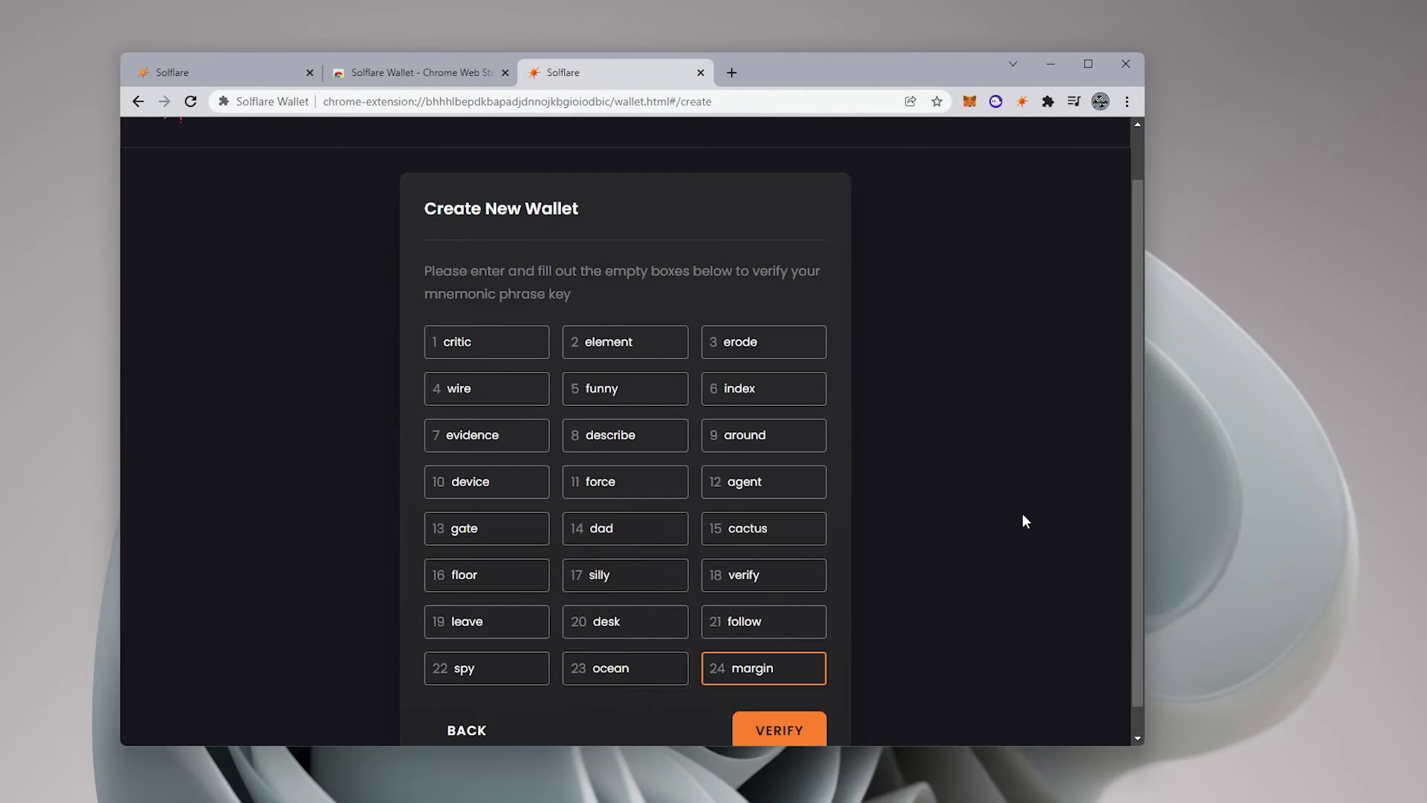
Submit the filled 24-word phrase with VERIFY, opening the new wallet's $0.00 Portfolio
drag(1137, 478, 1130, 505)
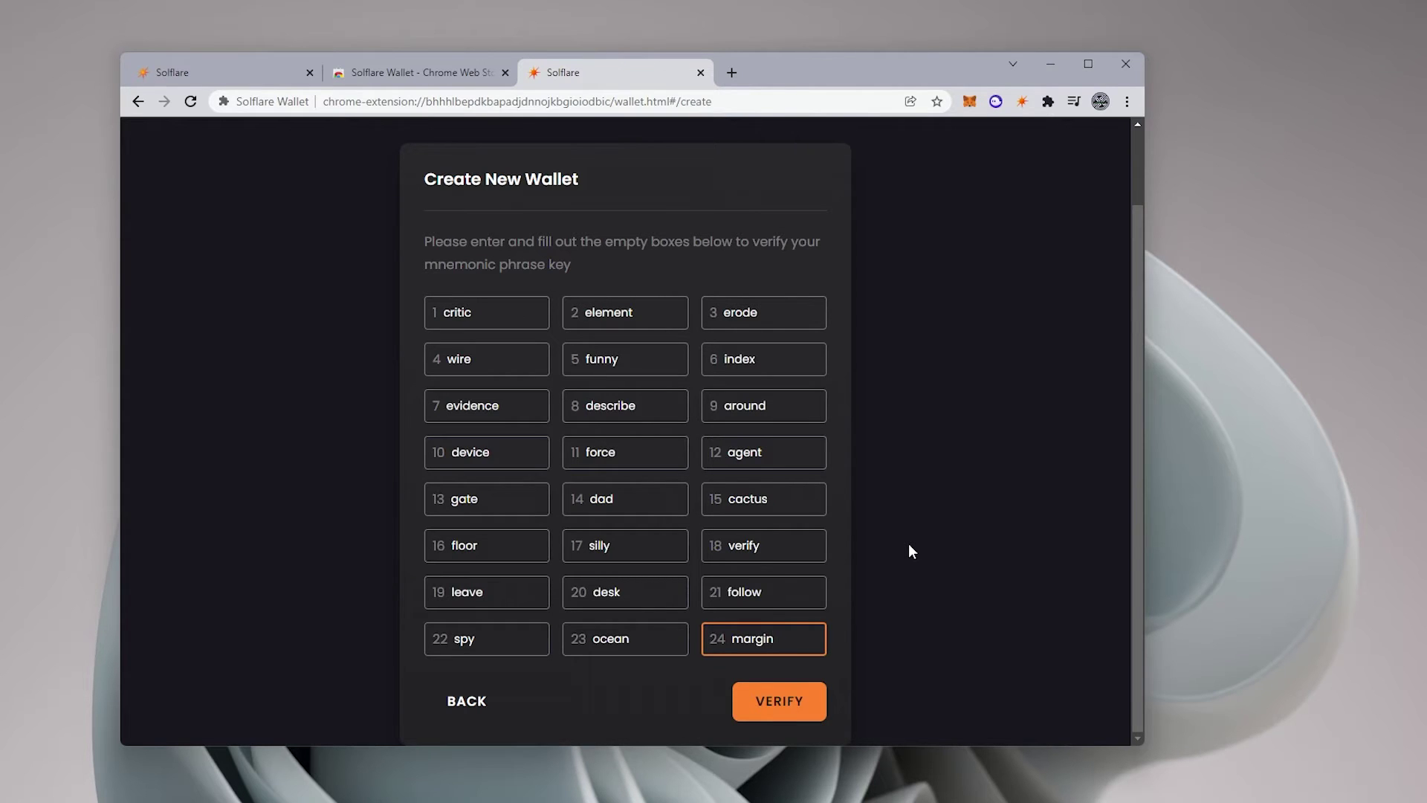
click(764, 708)
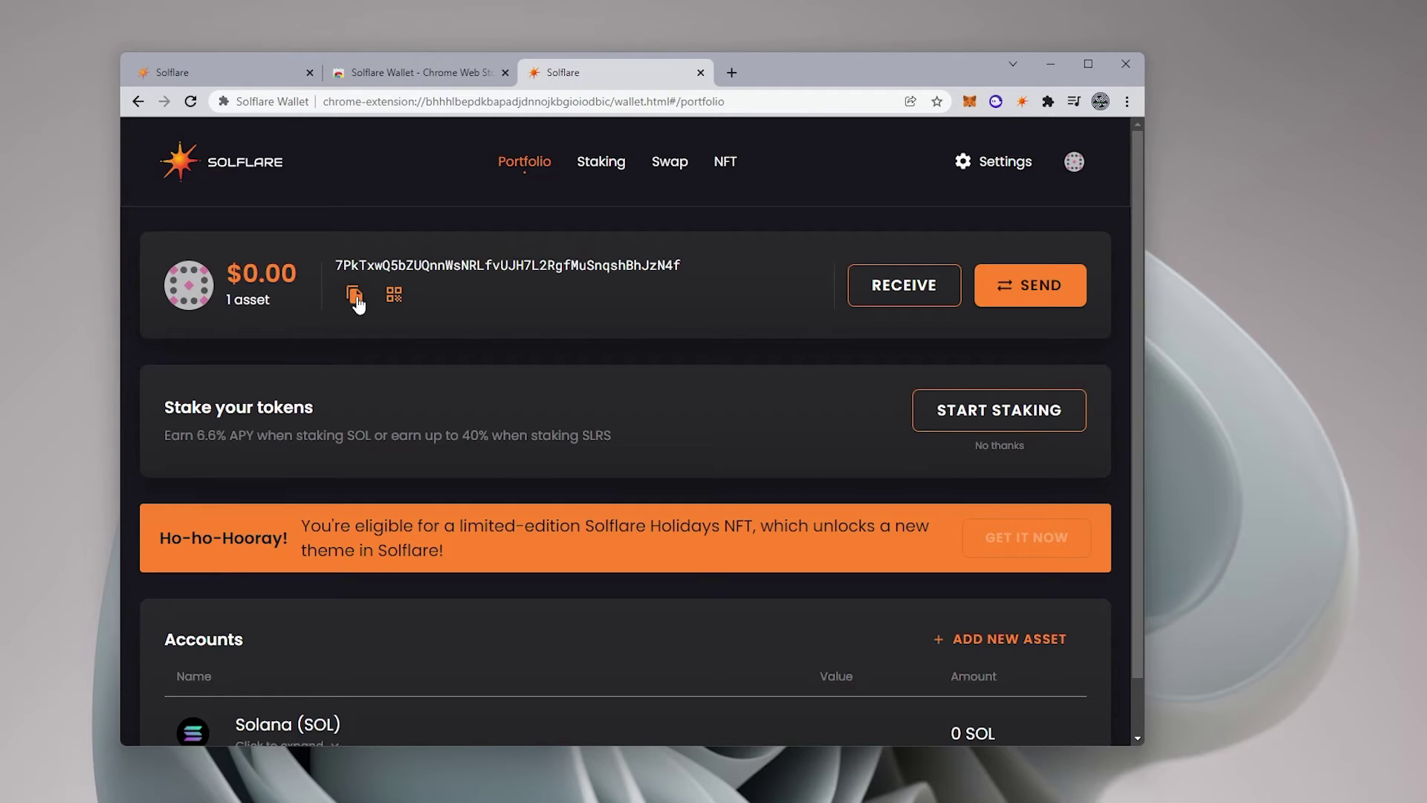
Copy the wallet's SOL address, view the Receive Solana (SOL) QR code, then close it
click(355, 296)
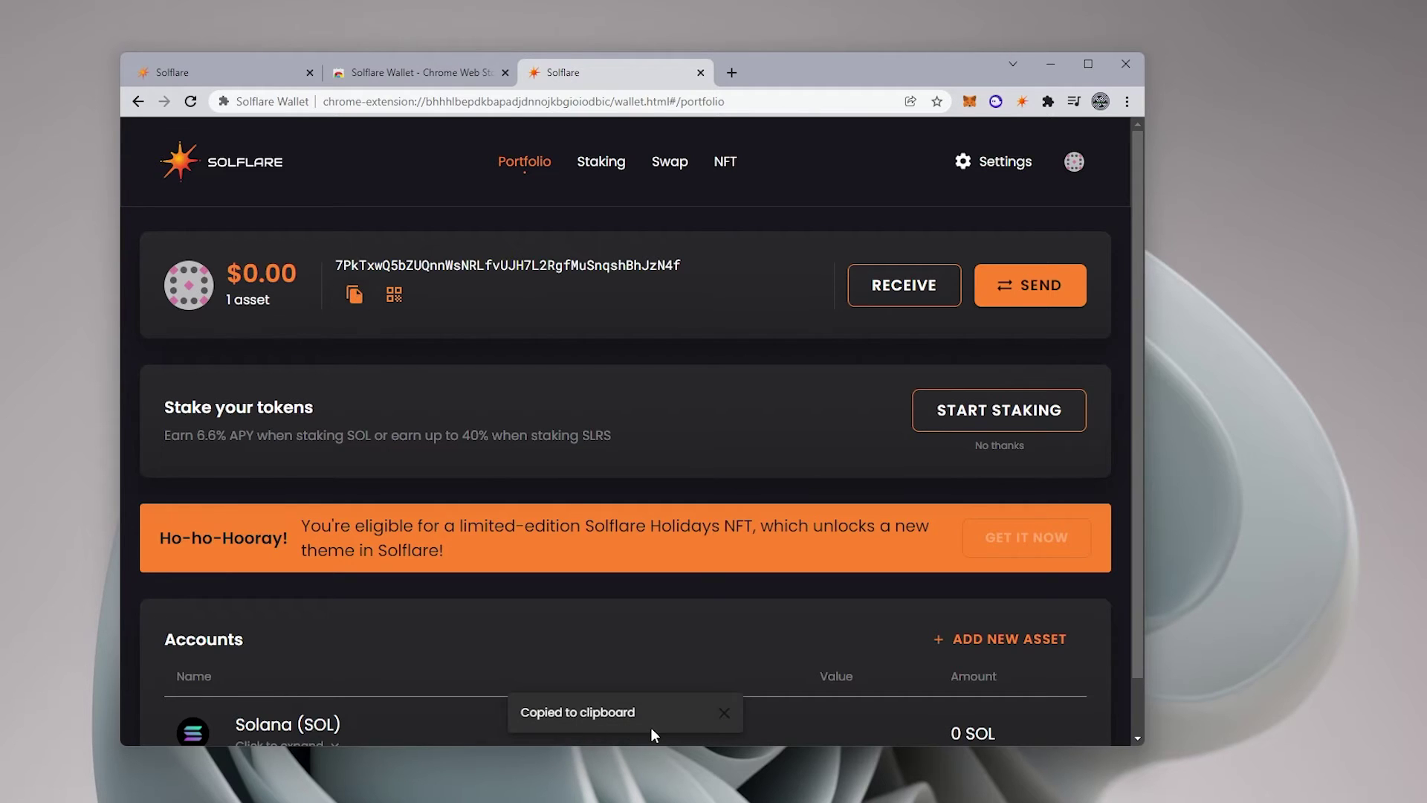
click(395, 295)
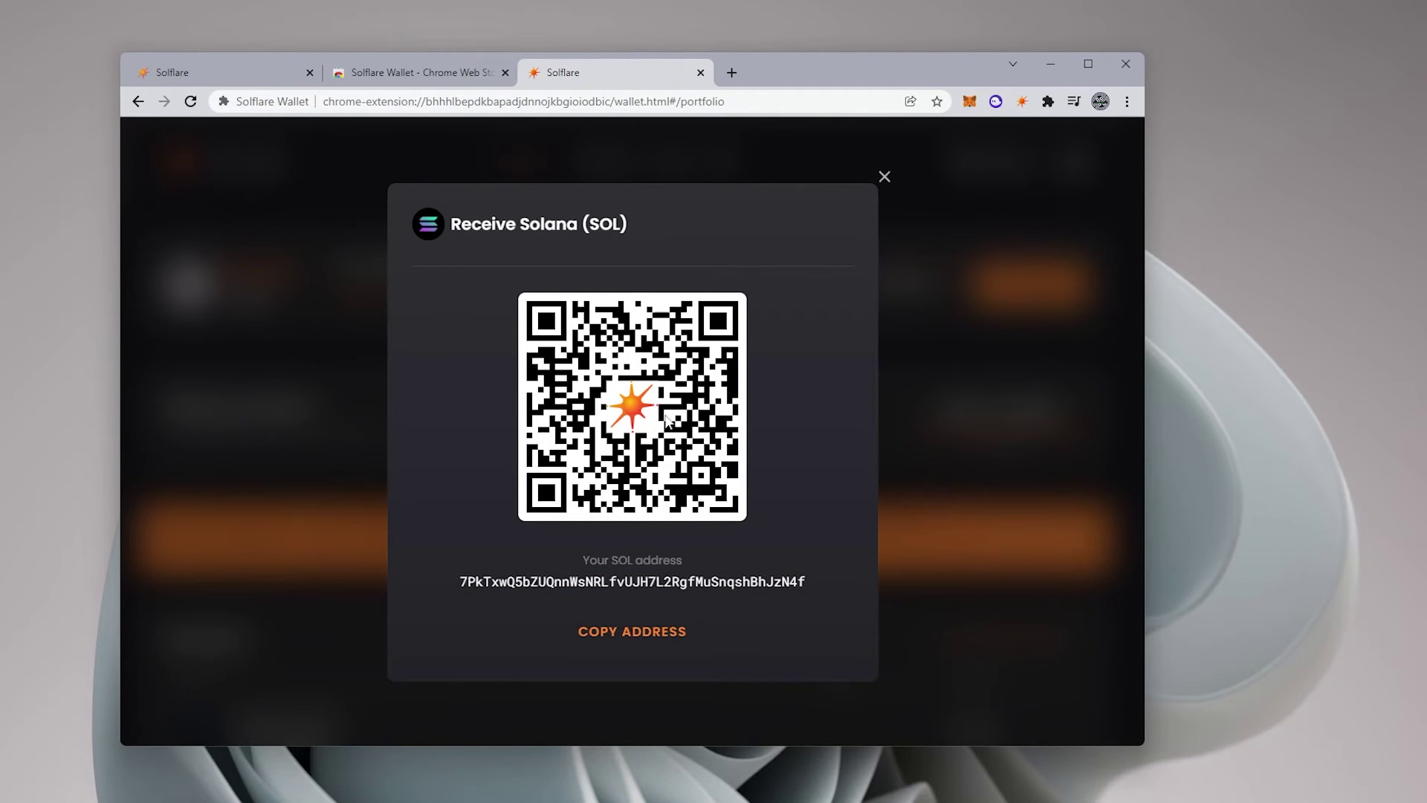
click(885, 177)
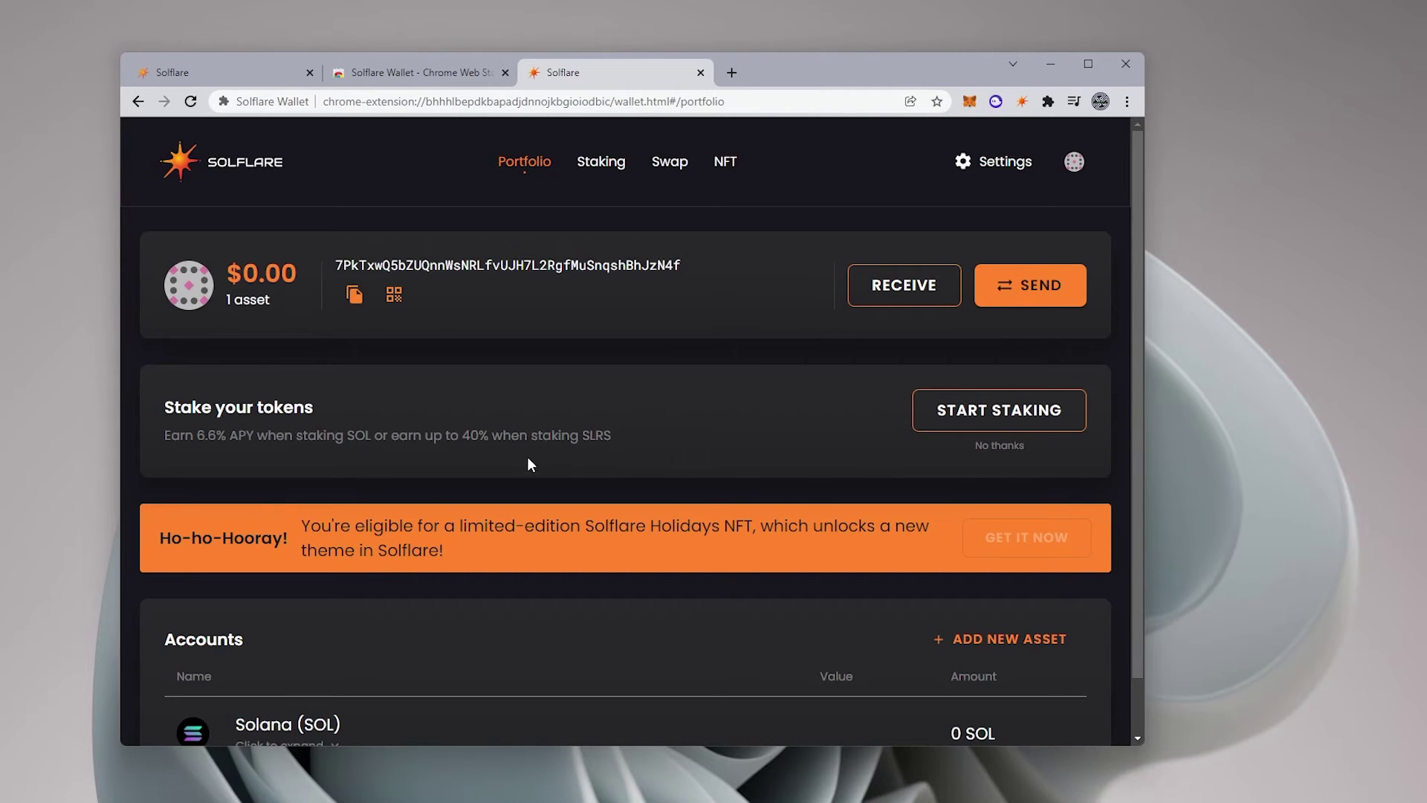
drag(1137, 331, 1139, 388)
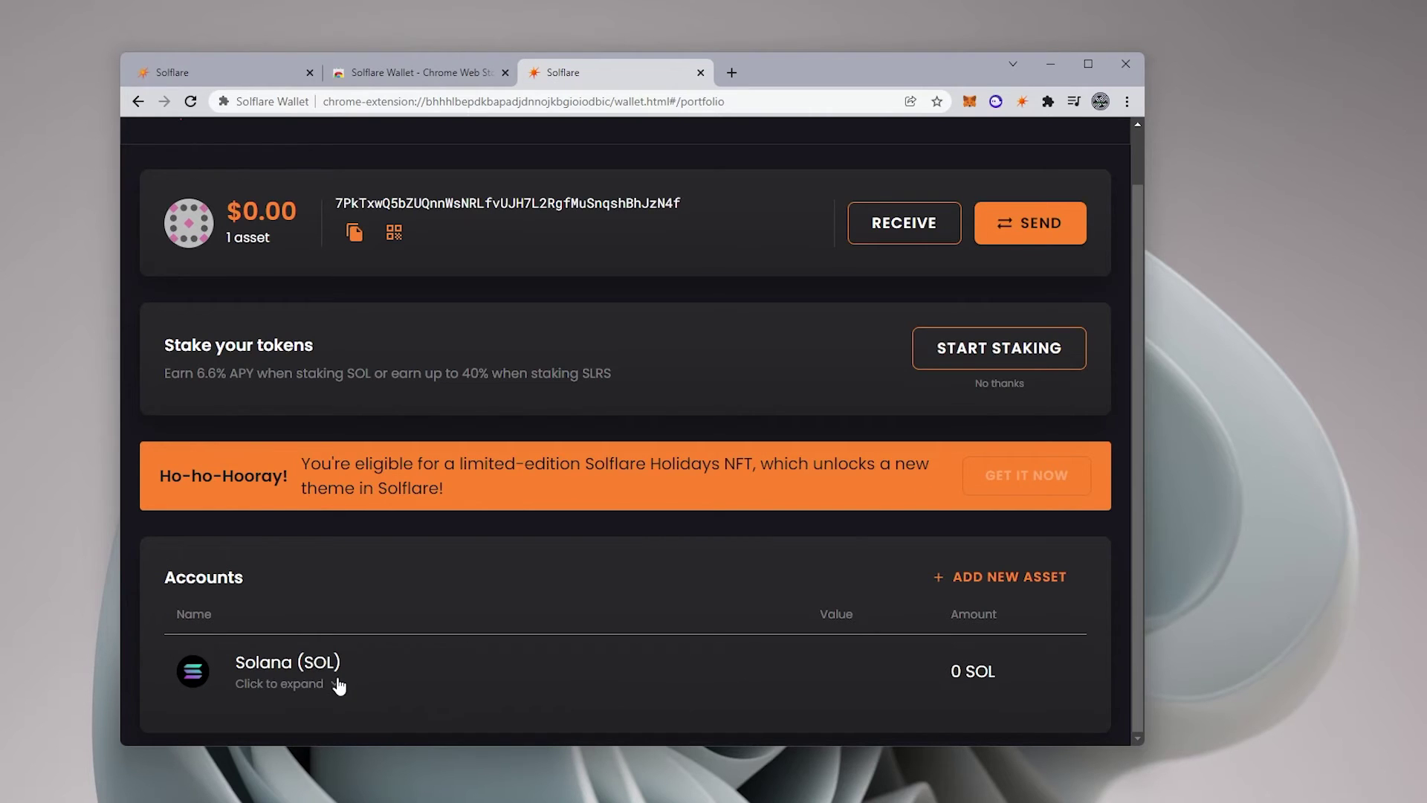
click(565, 672)
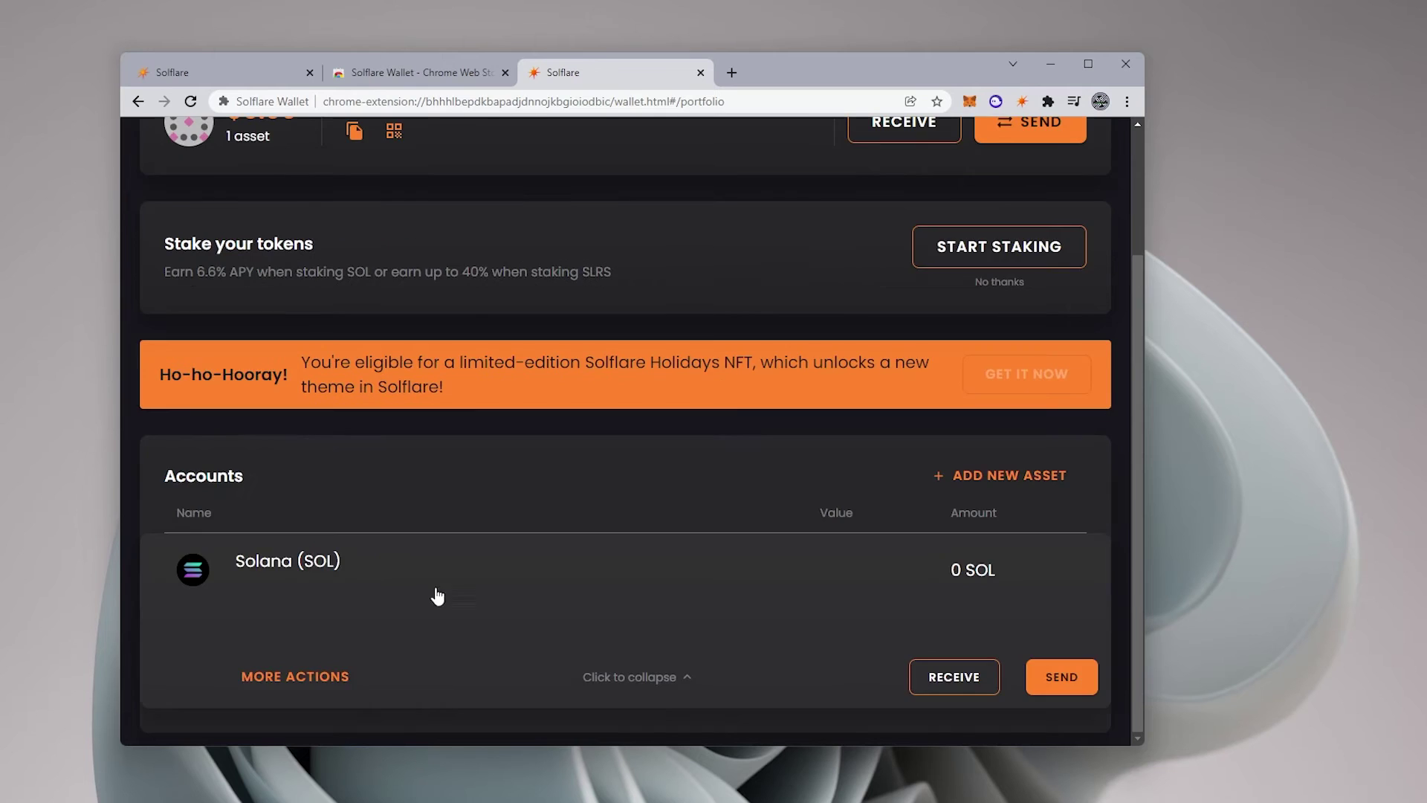
click(394, 574)
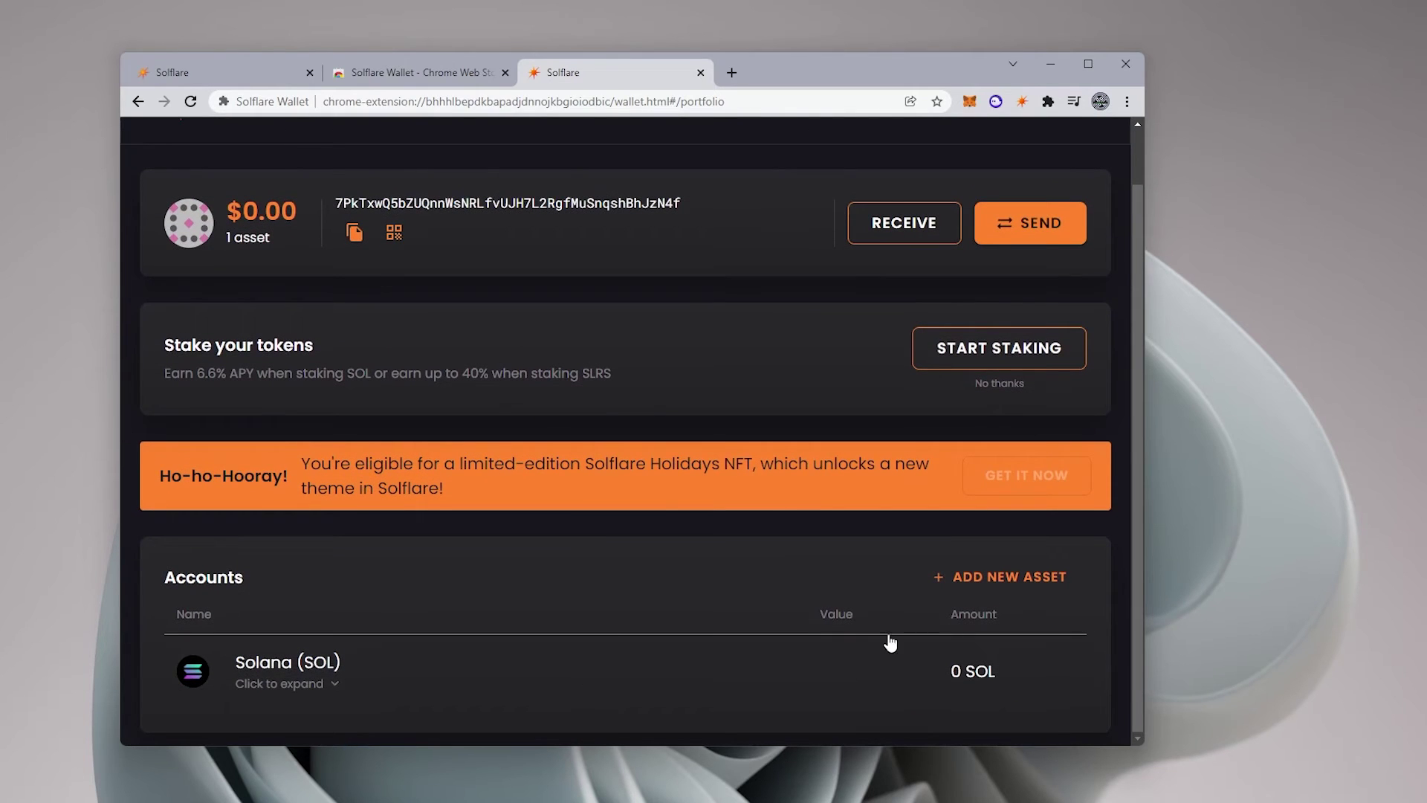
click(1020, 576)
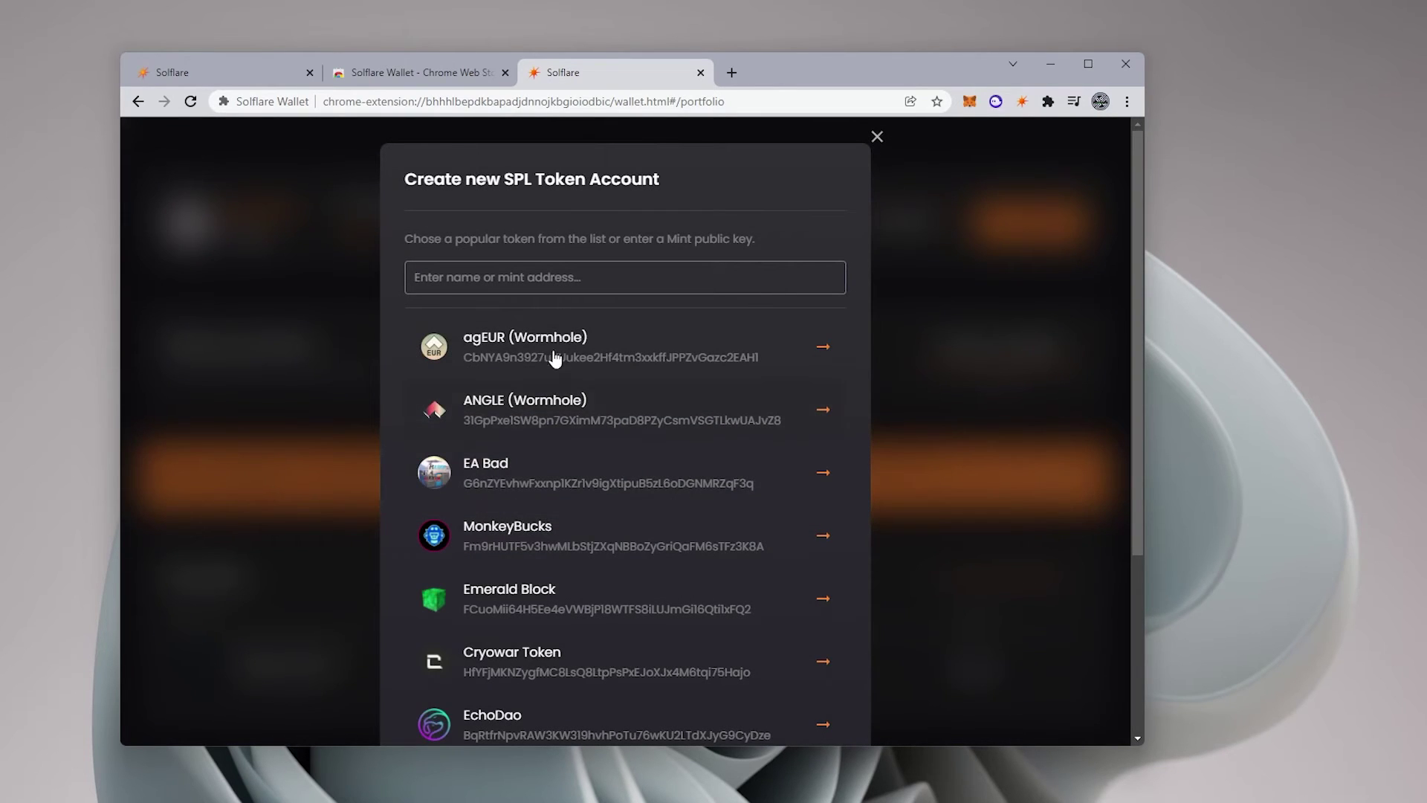
scroll(568, 505, down, 3)
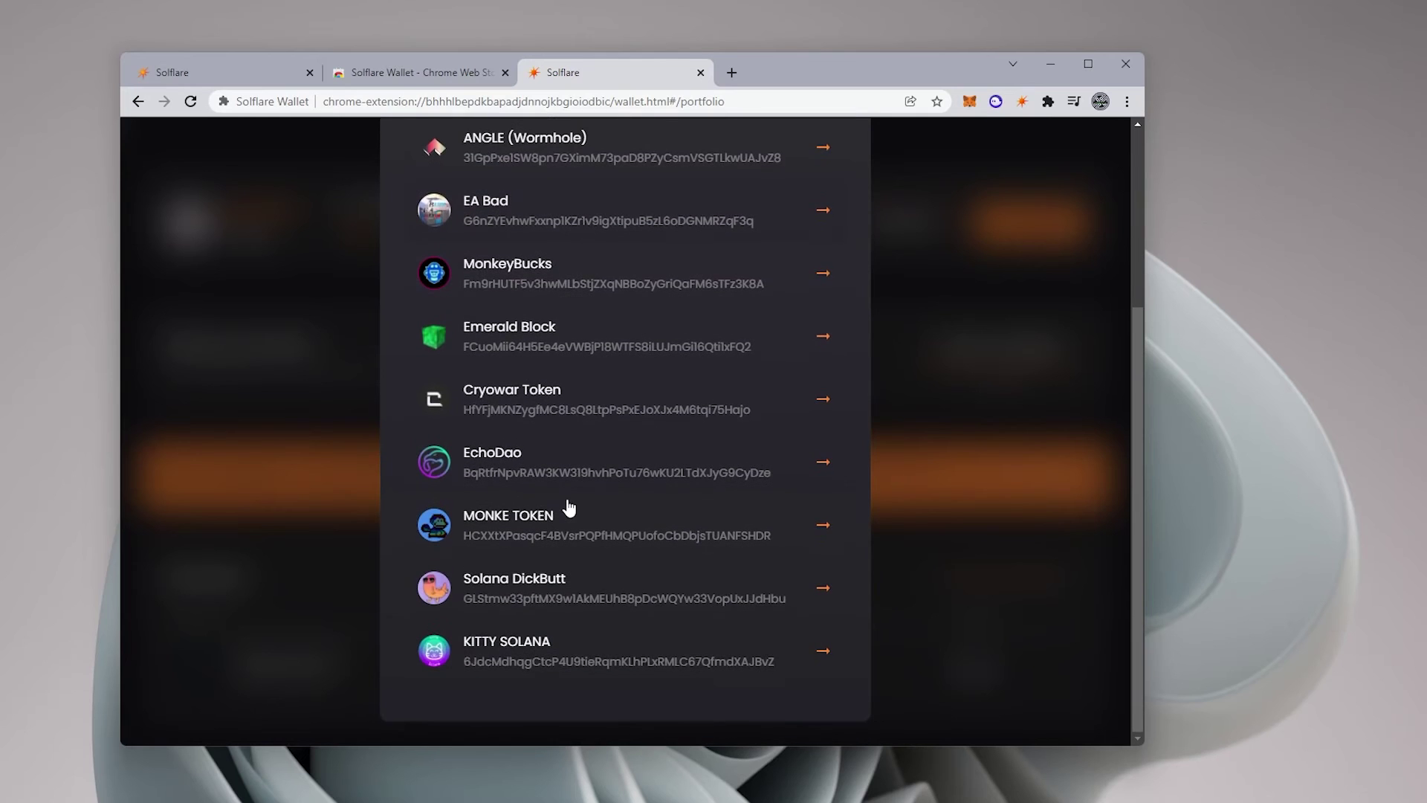
click(569, 508)
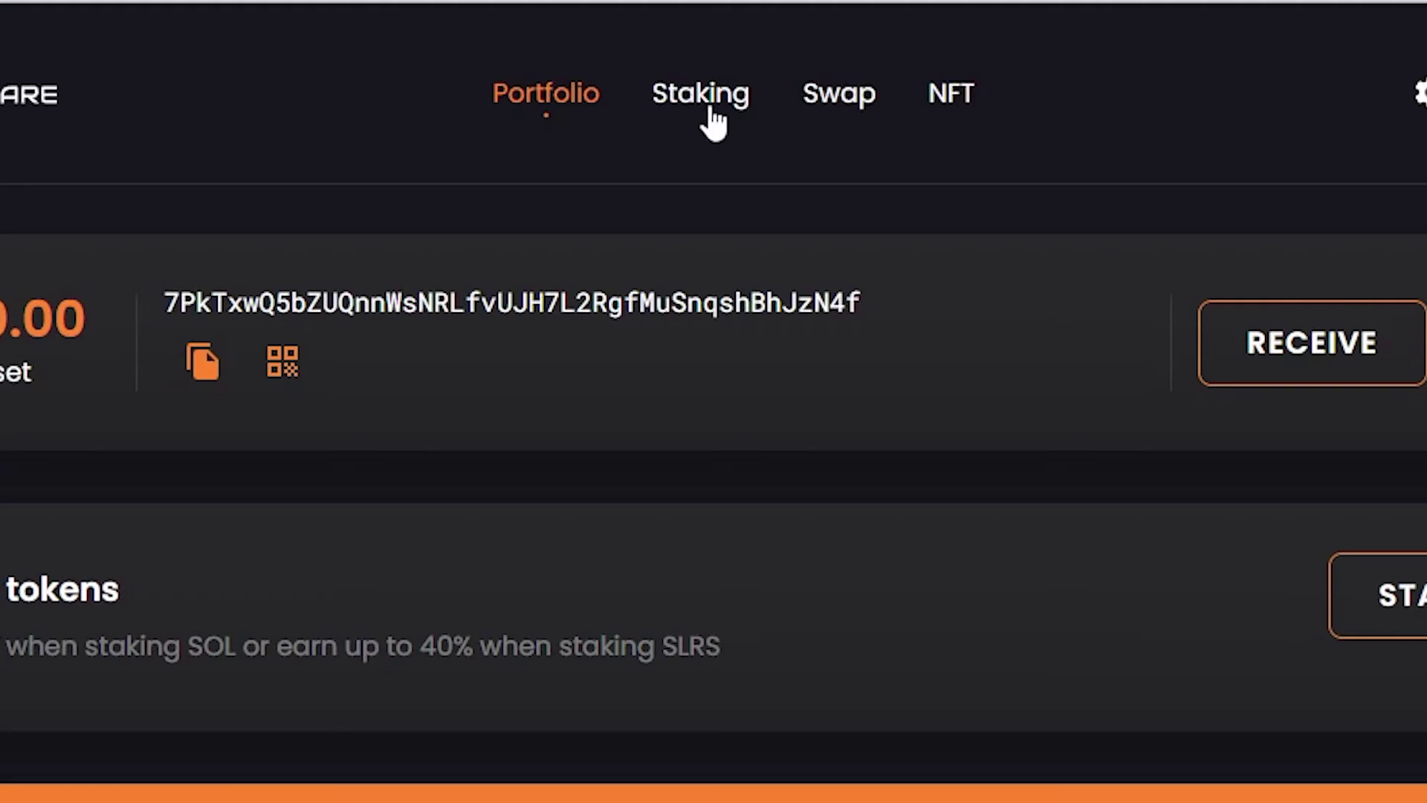
View the SOL Staking and SLRS Staking options on the Staking page, then go to Swap
click(603, 171)
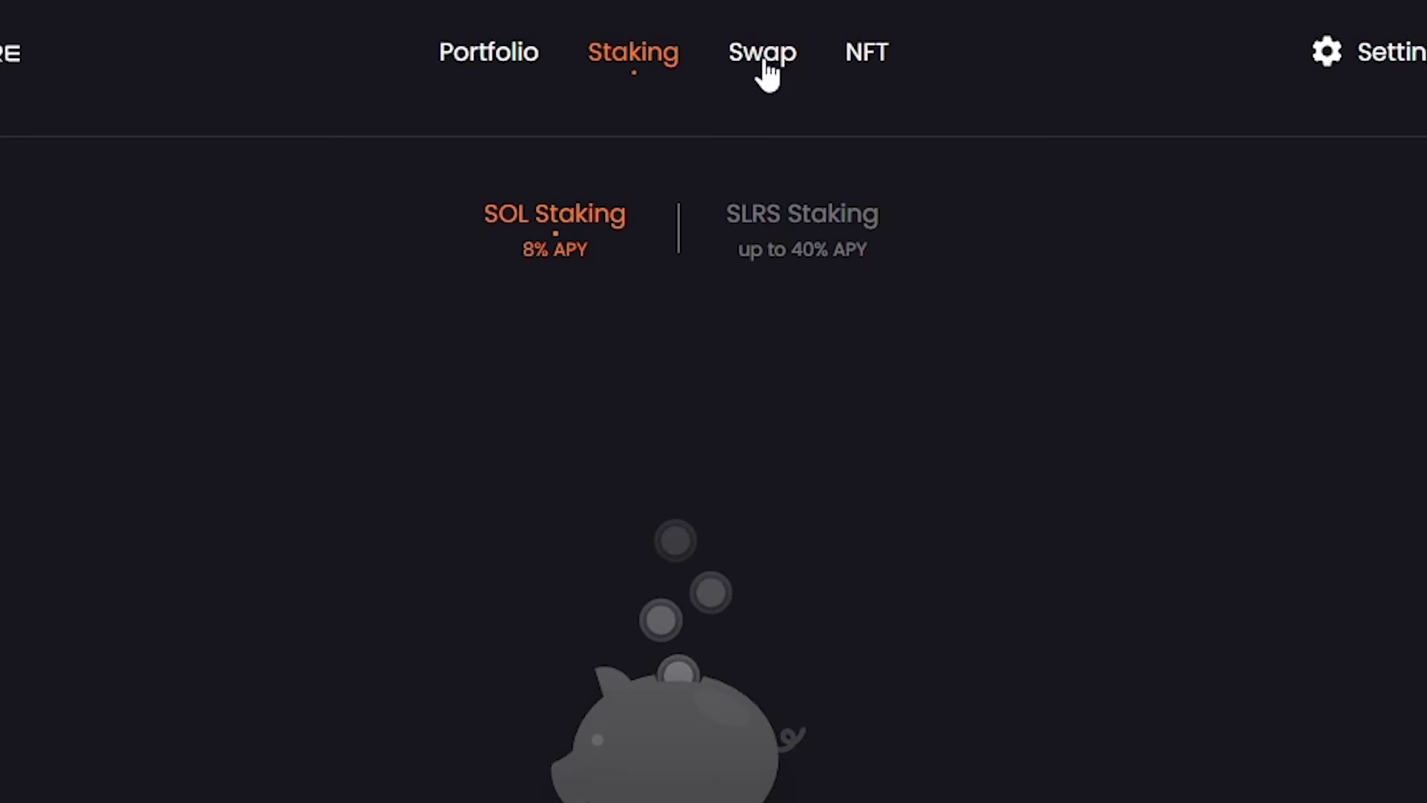
click(686, 170)
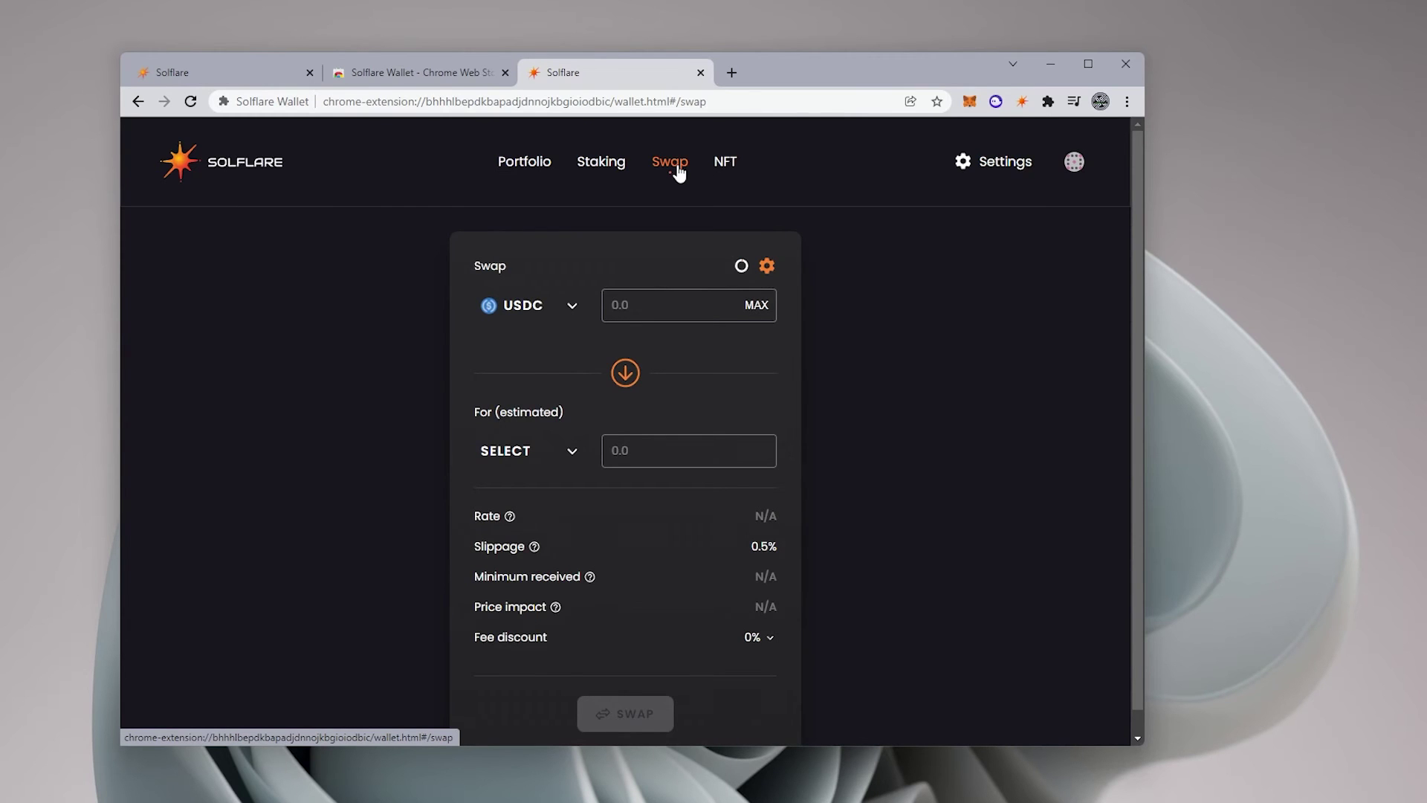
Browse the USDC source-token list and the receive-token list, closing both without choosing a token
click(557, 312)
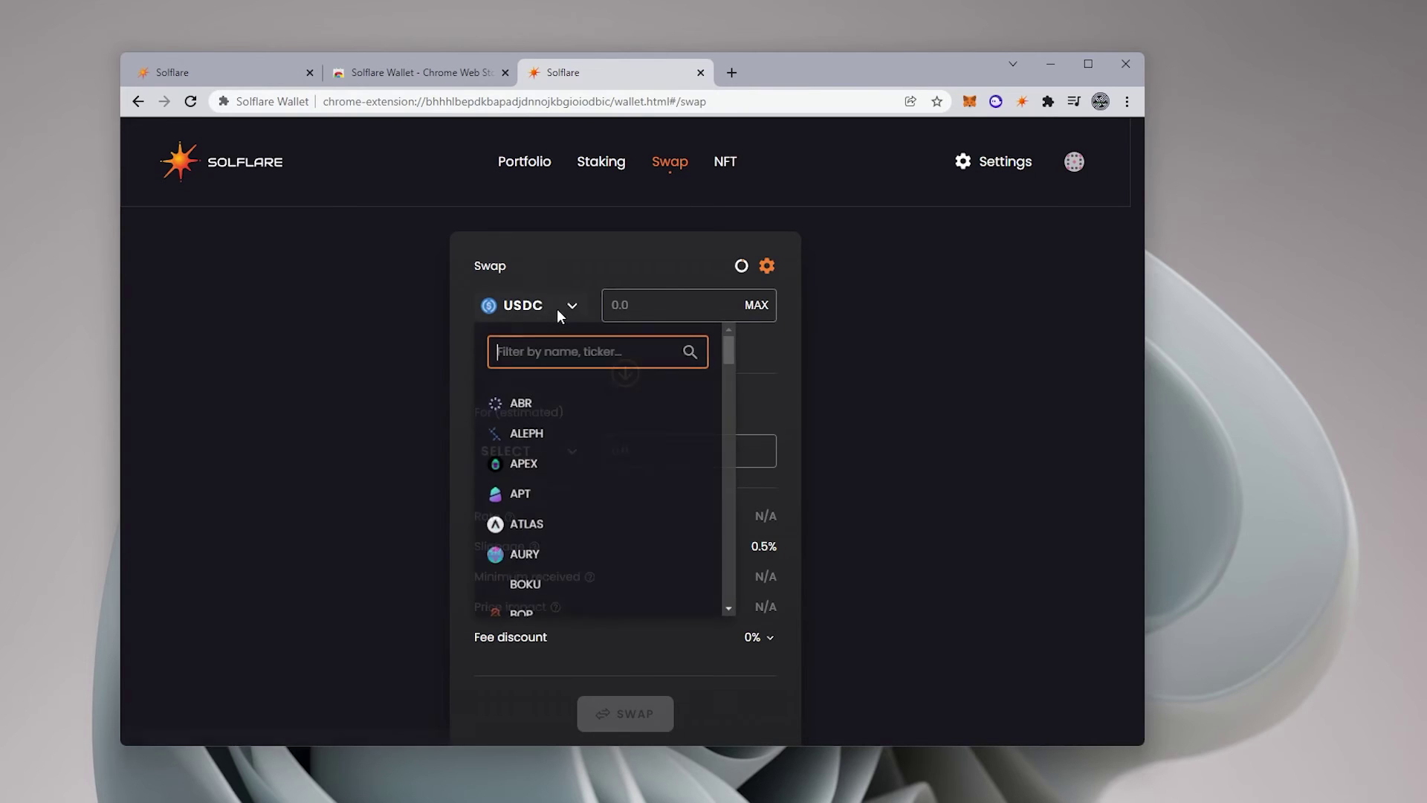
click(431, 498)
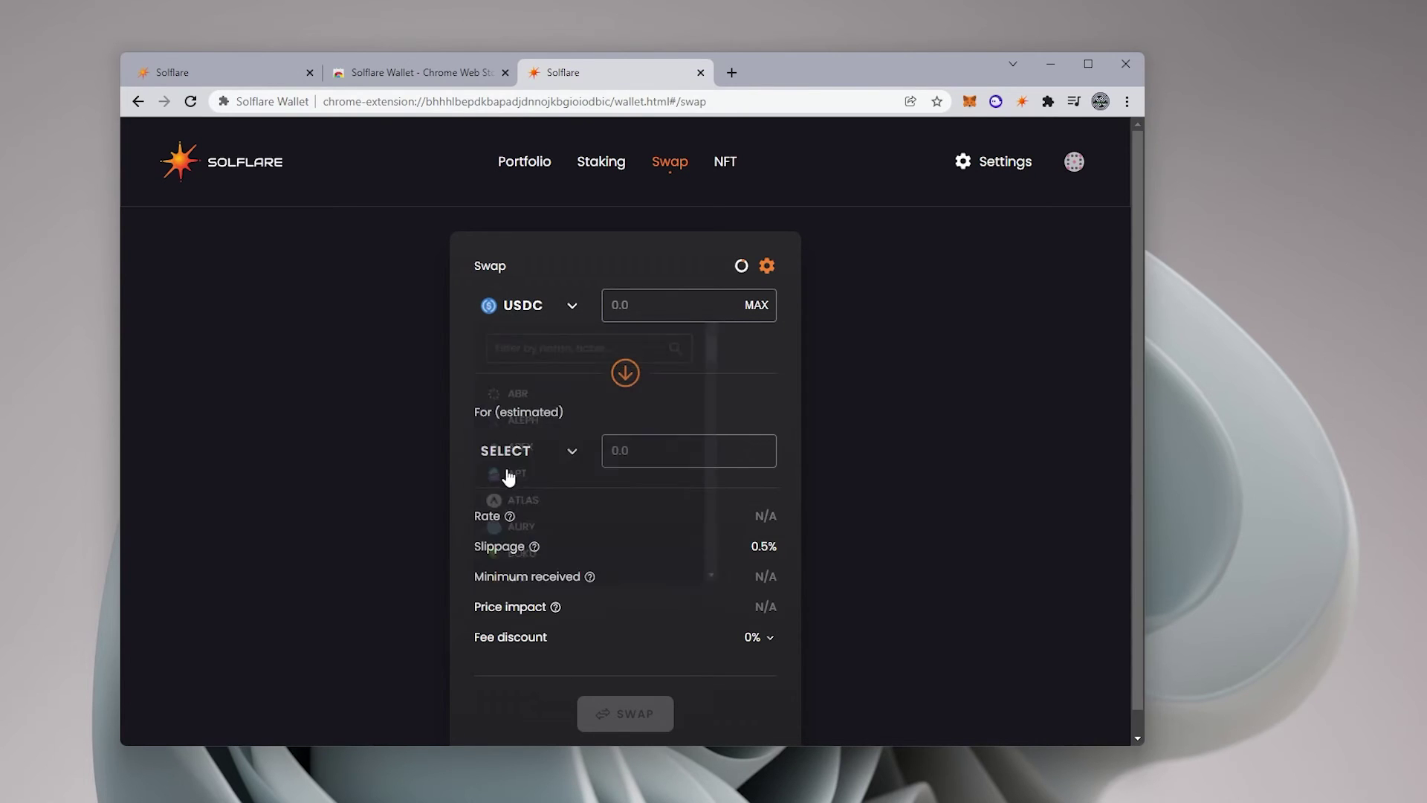
click(513, 457)
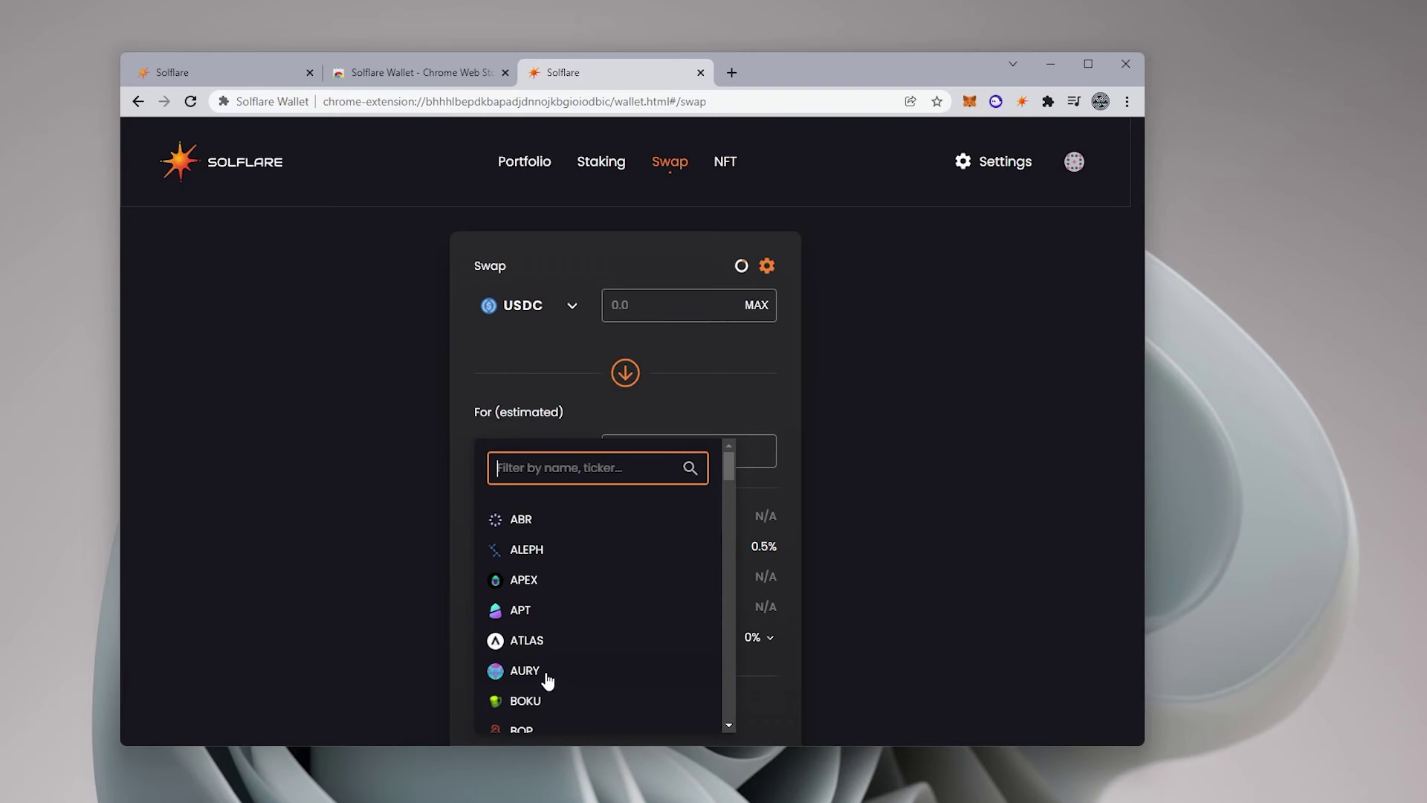
scroll(548, 681, down, 8)
click(404, 450)
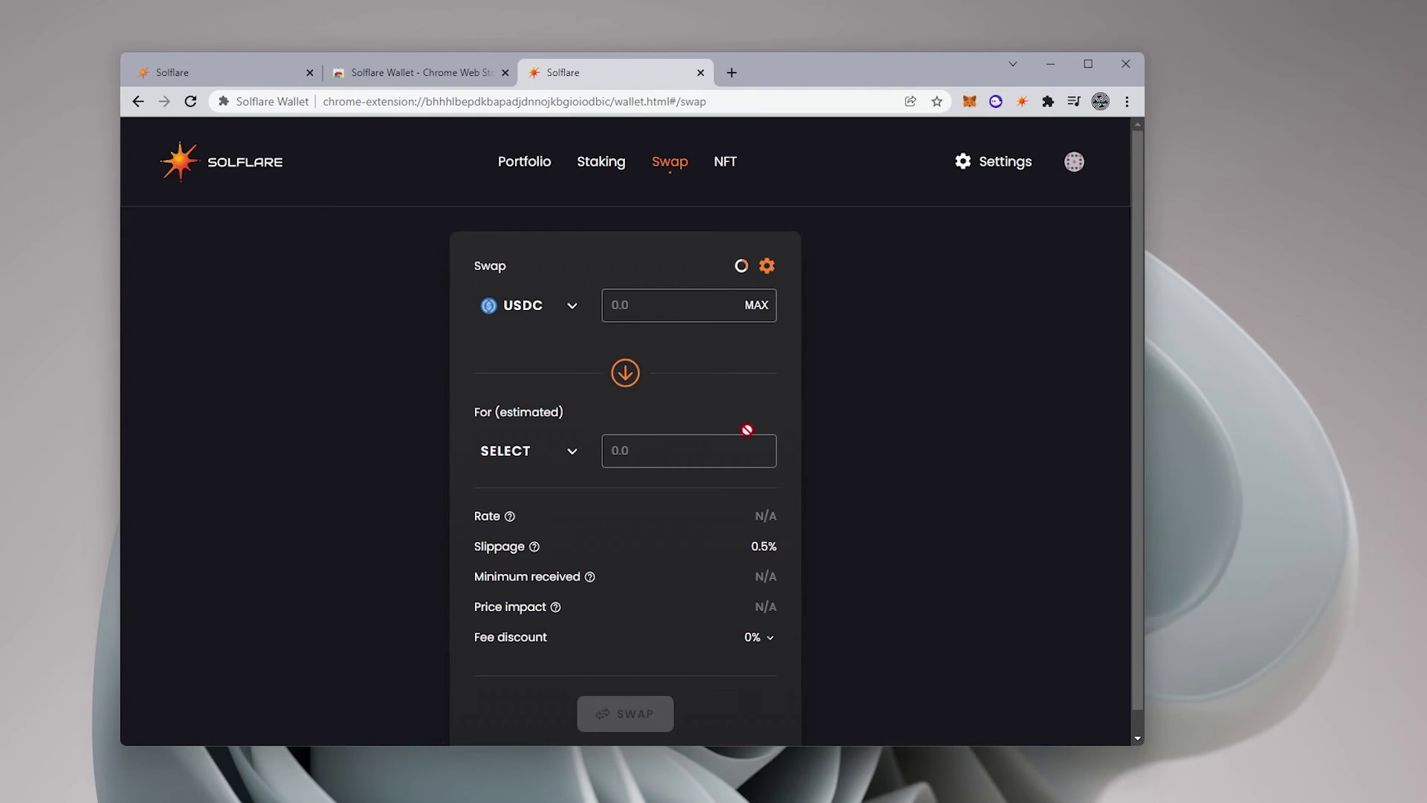
Copy the NFT receive address from the empty NFT page, then open the account menu
click(728, 170)
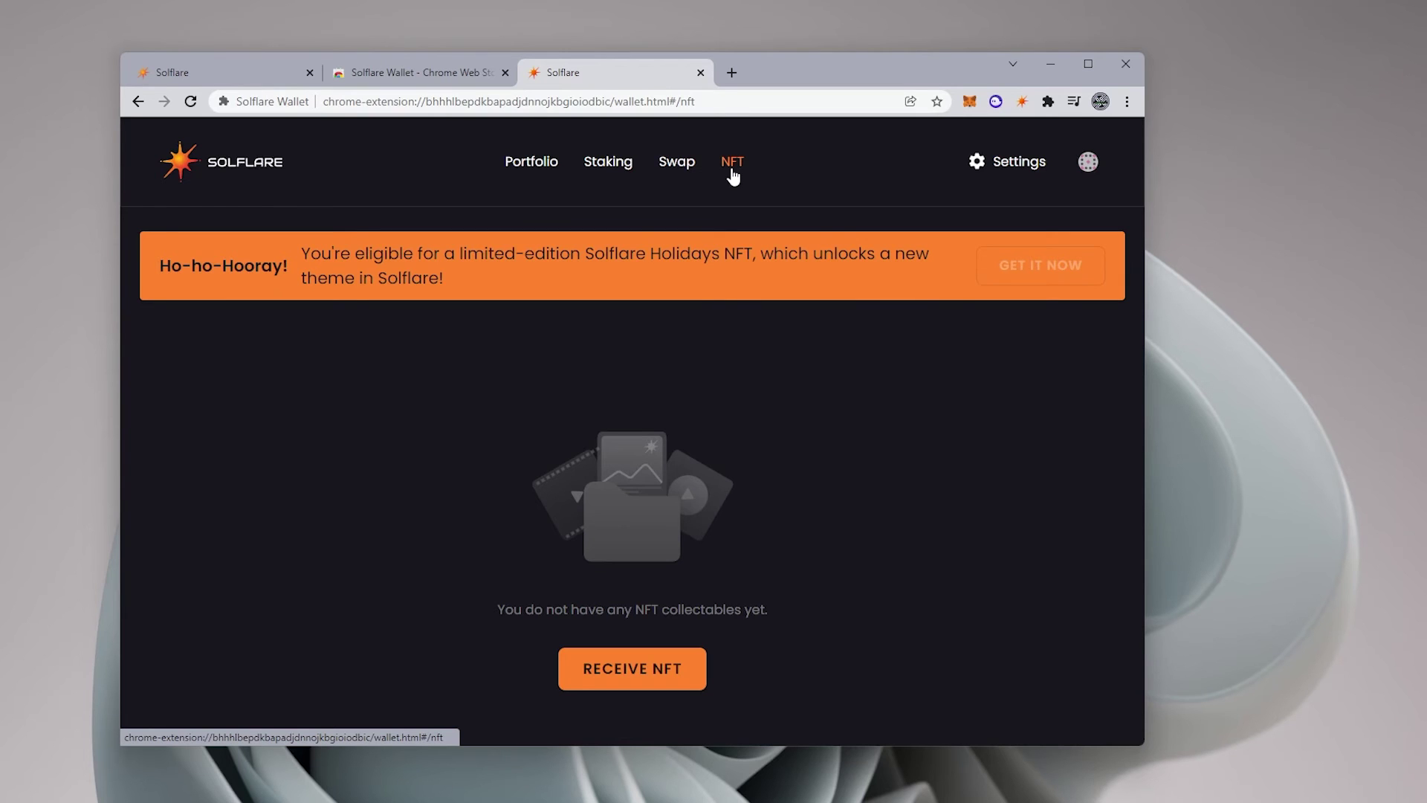
click(614, 676)
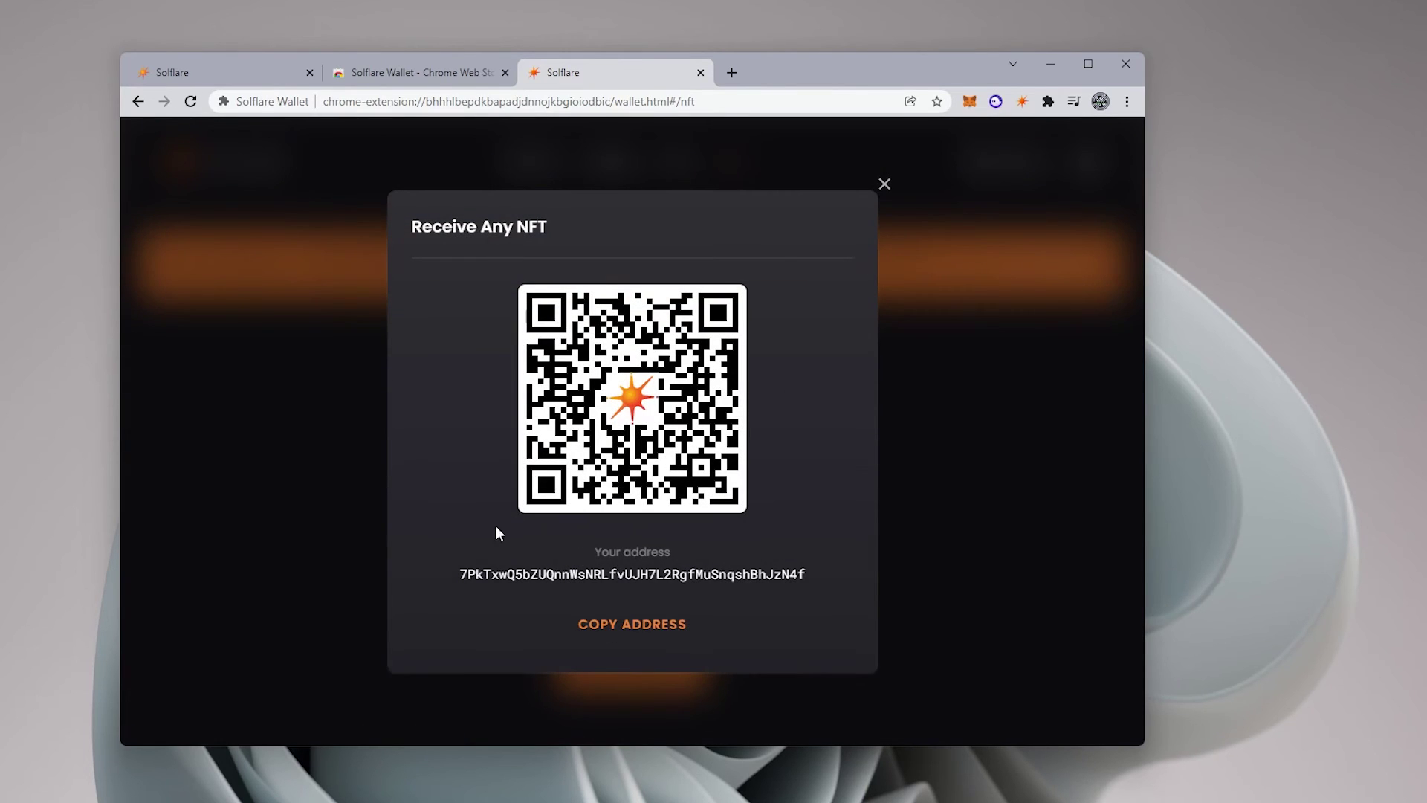
click(657, 625)
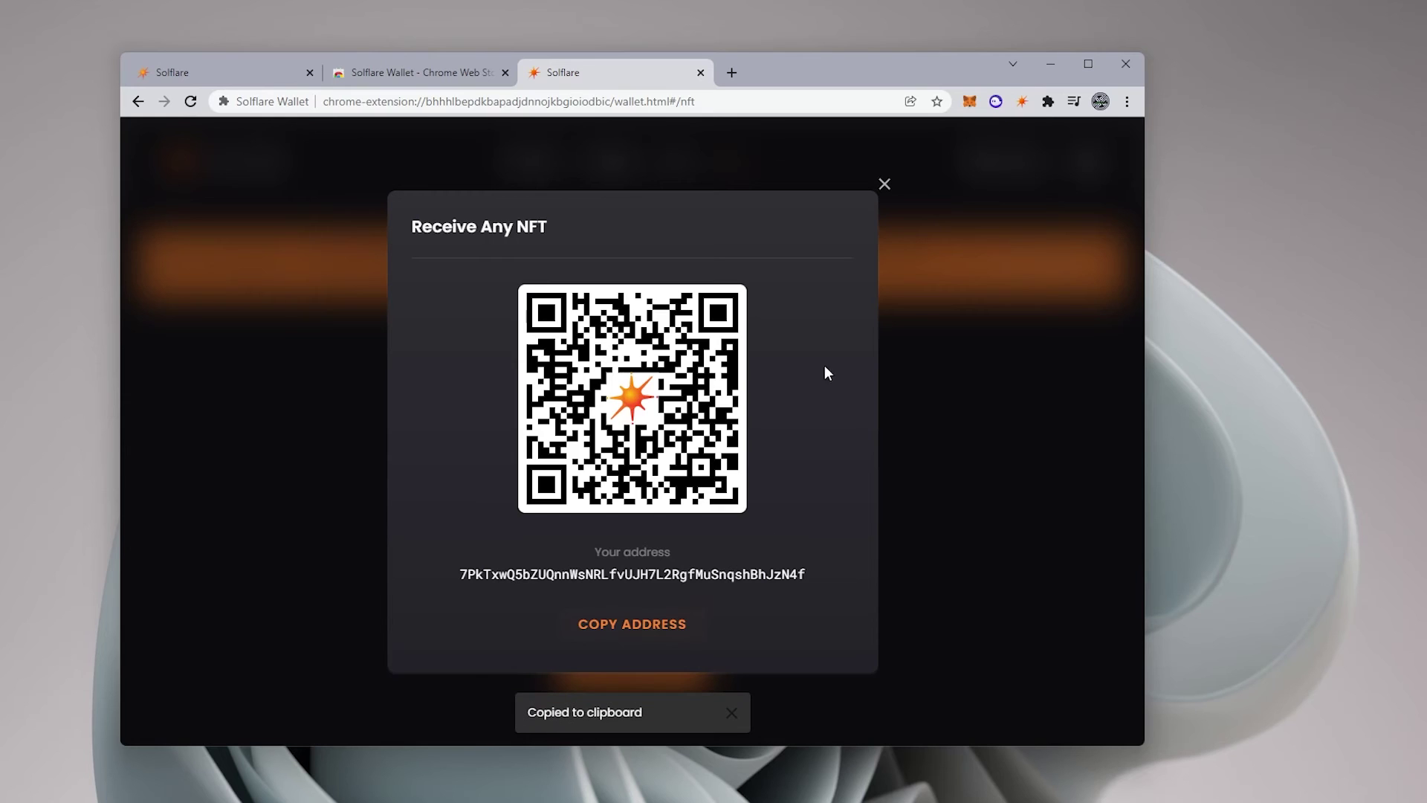
click(883, 186)
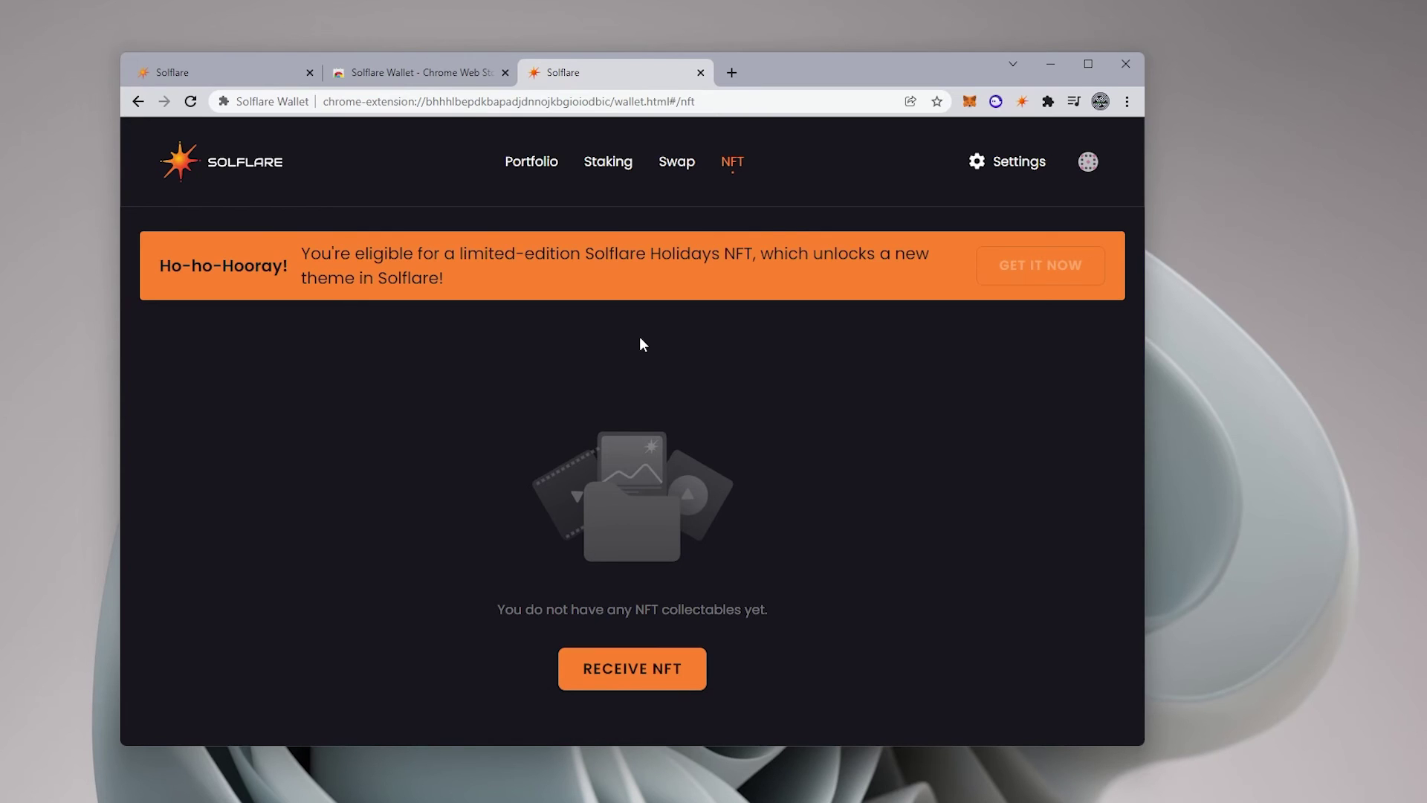
click(1005, 163)
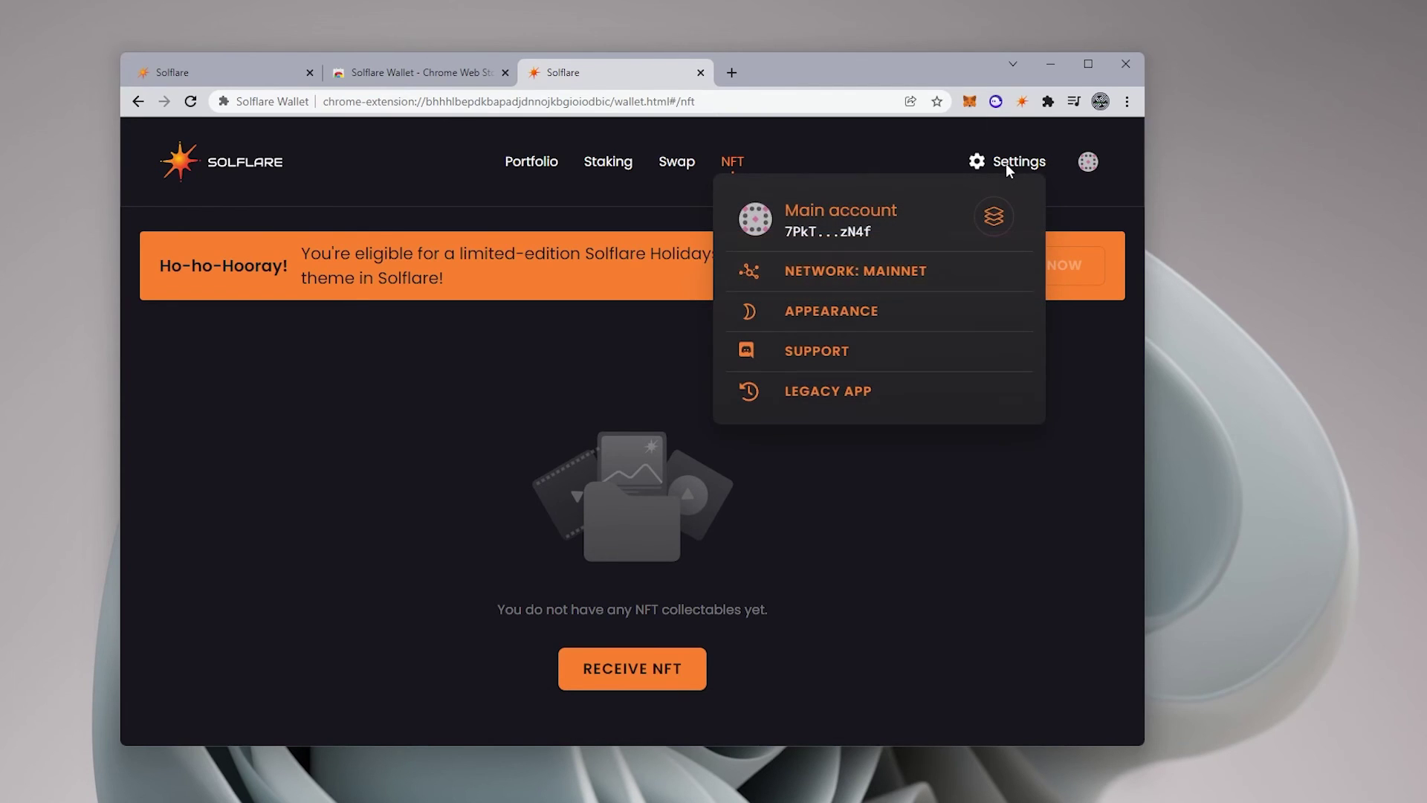
click(912, 281)
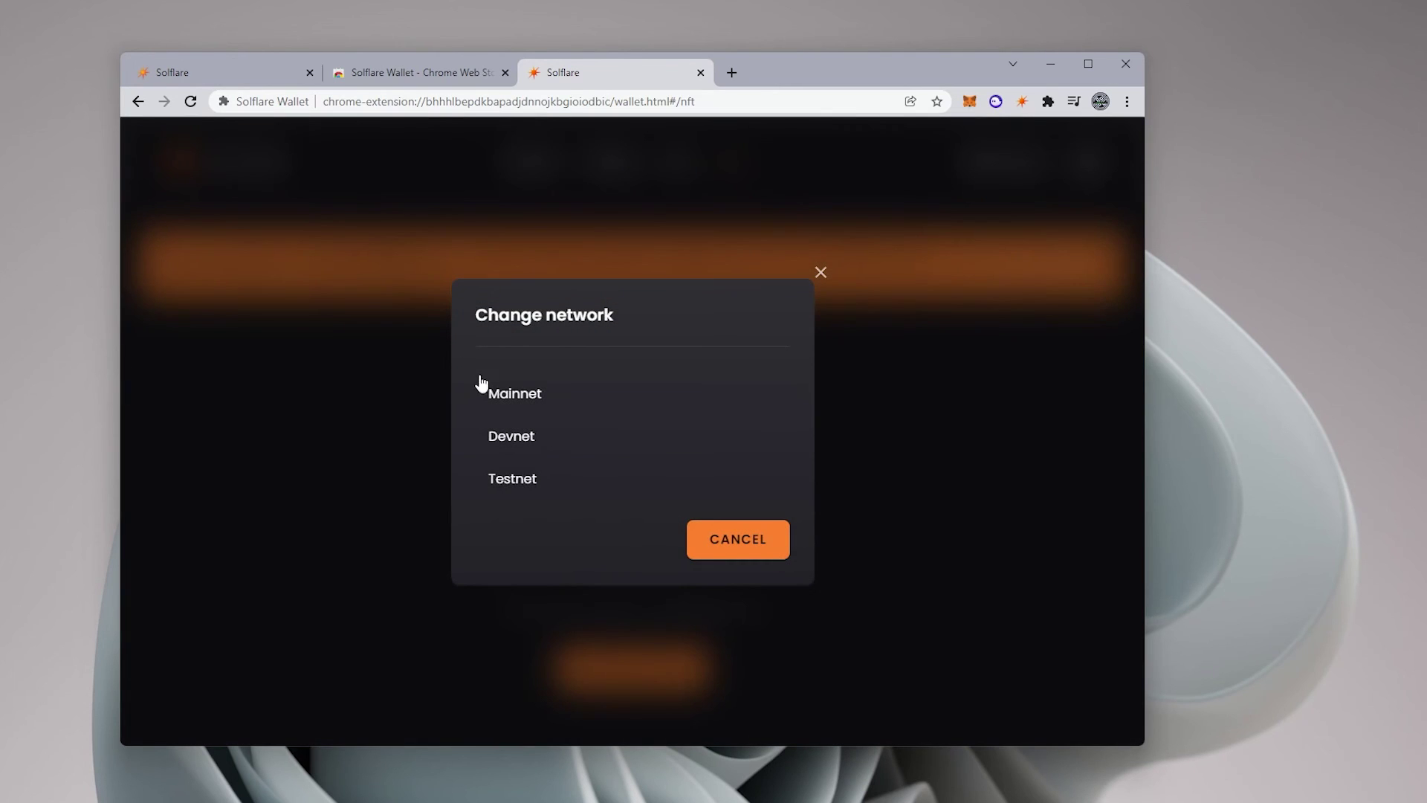
click(820, 273)
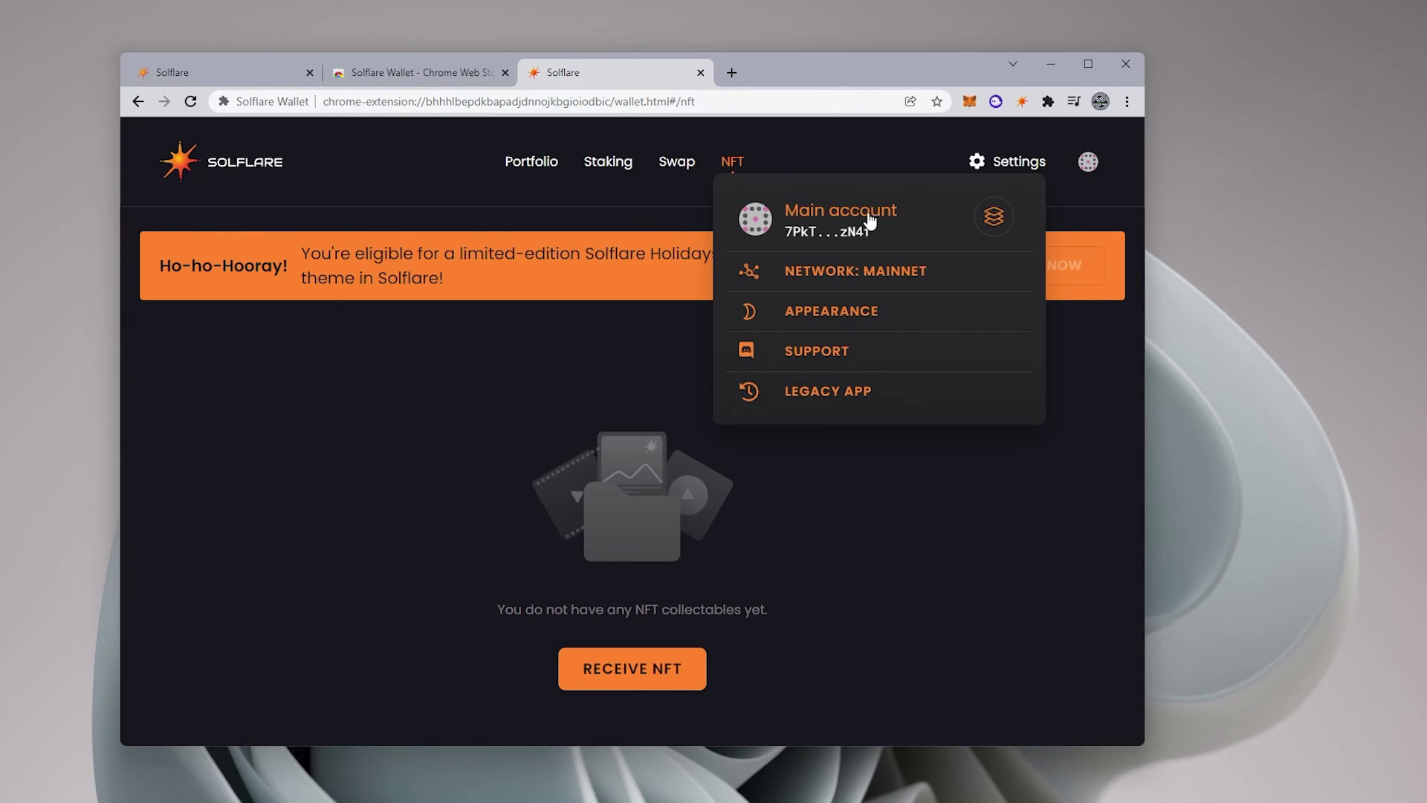
click(835, 214)
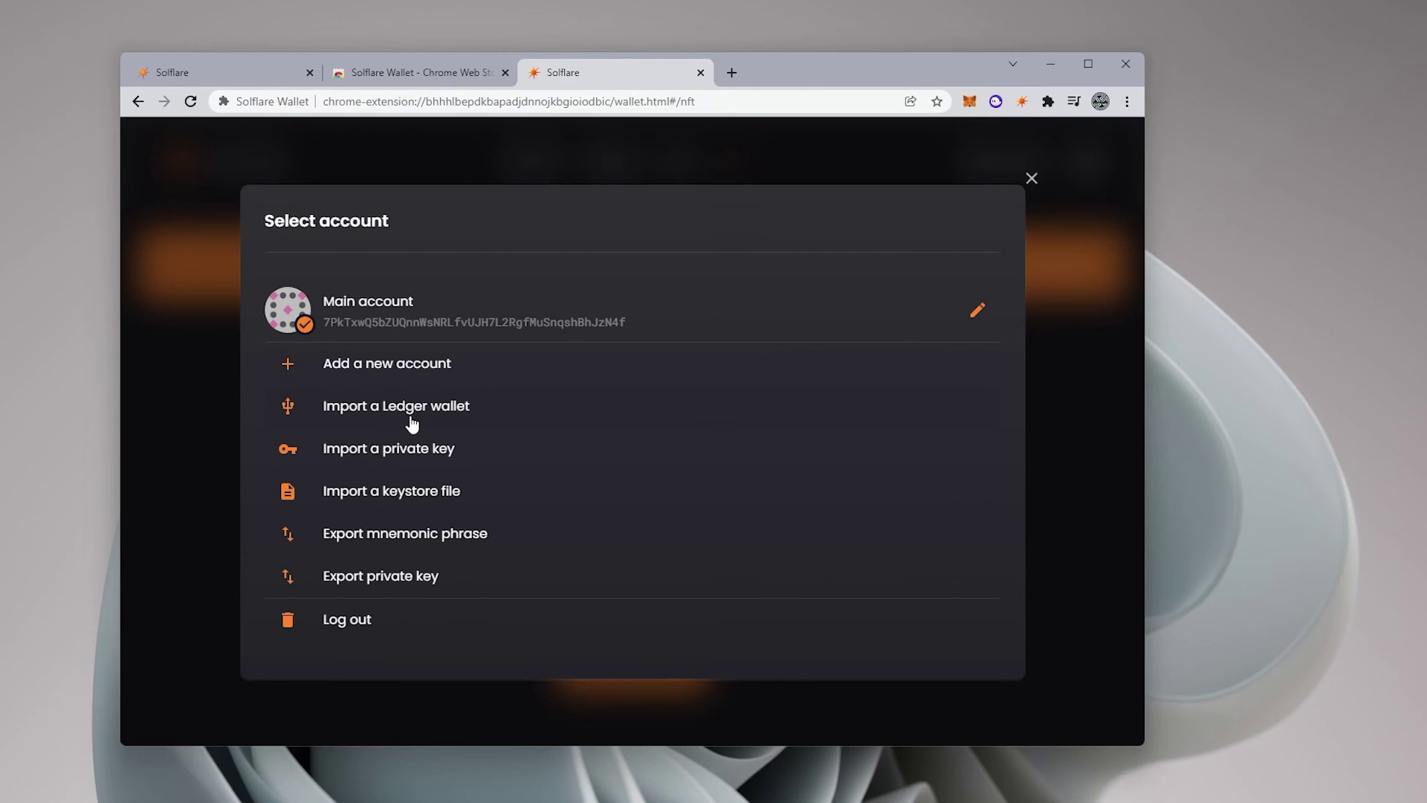
click(1032, 179)
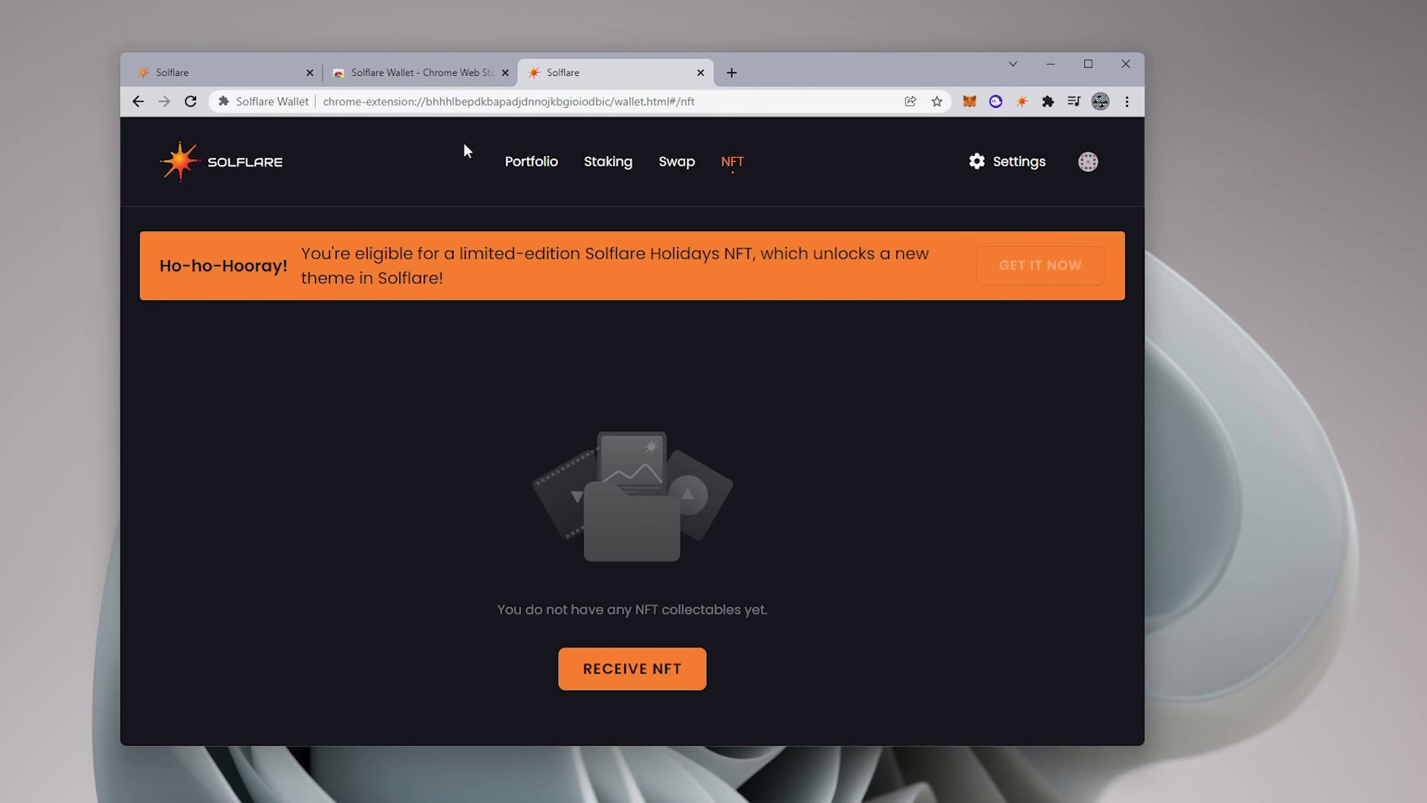
Go back to the Portfolio overview via the Solflare logo
click(261, 164)
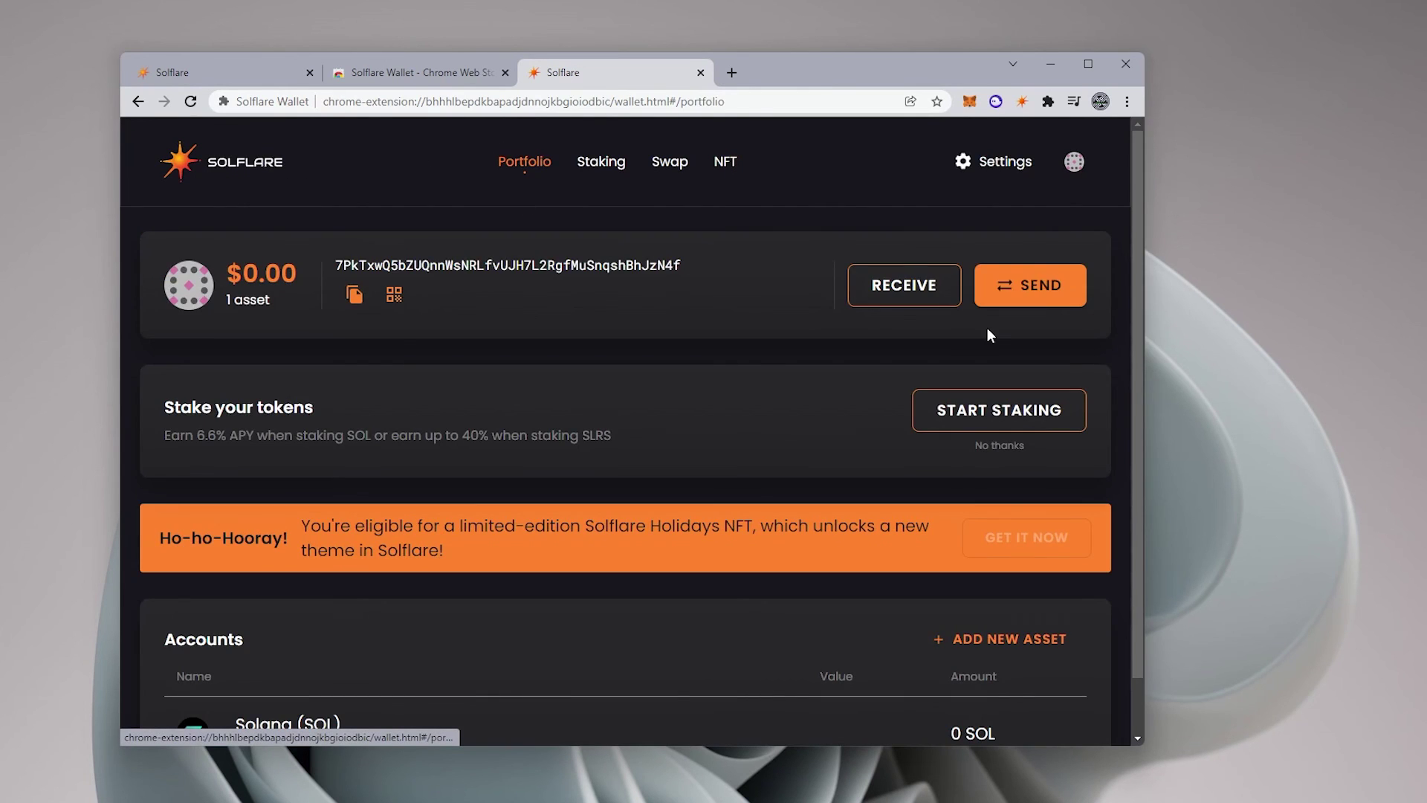